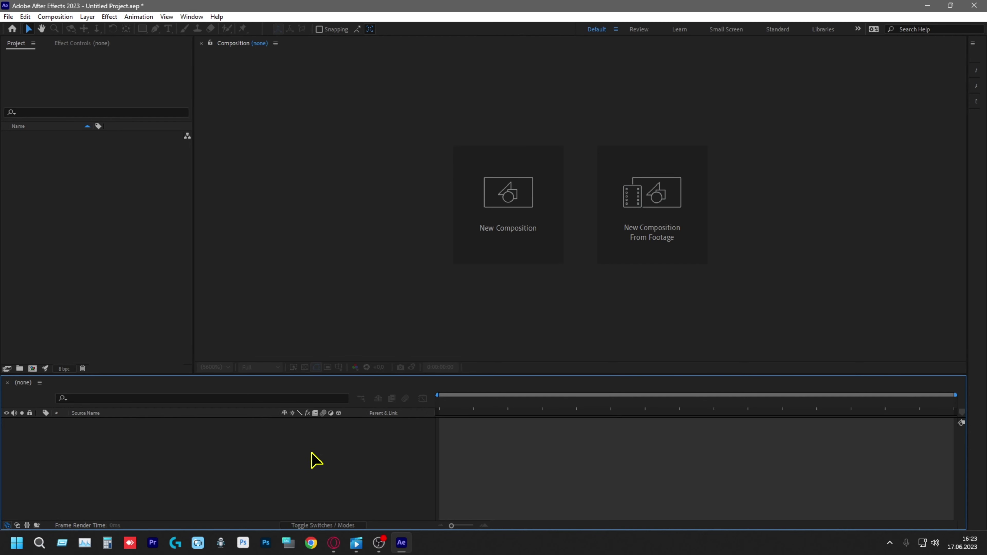
Create Comp 1 at 3840×2160, 30 fps, 0:00:15:00 duration with a black background.
click(33, 368)
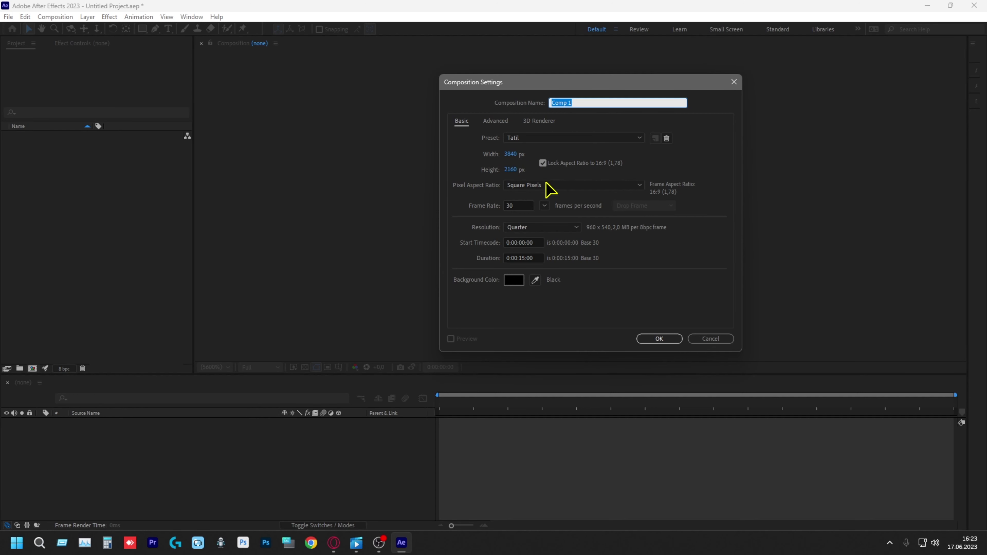
click(516, 204)
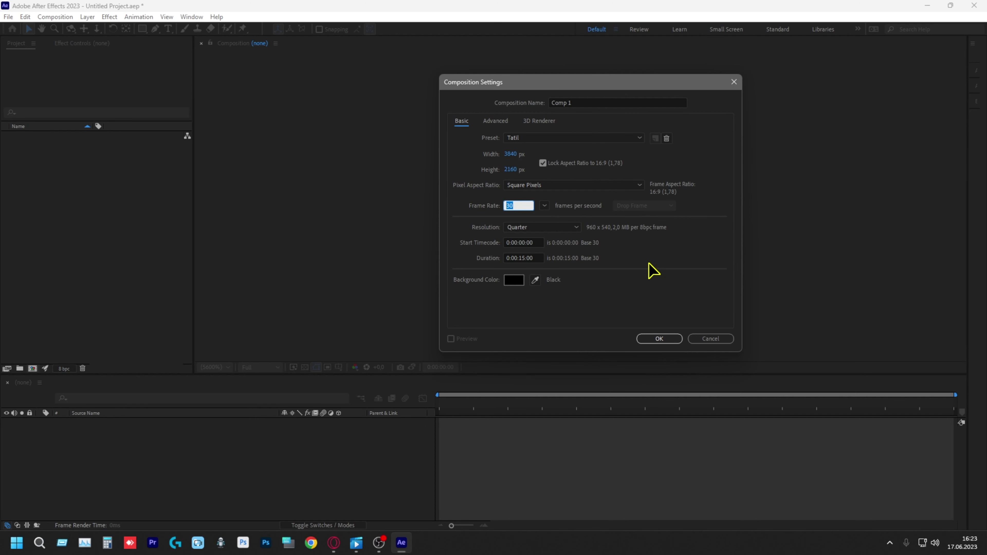
click(583, 276)
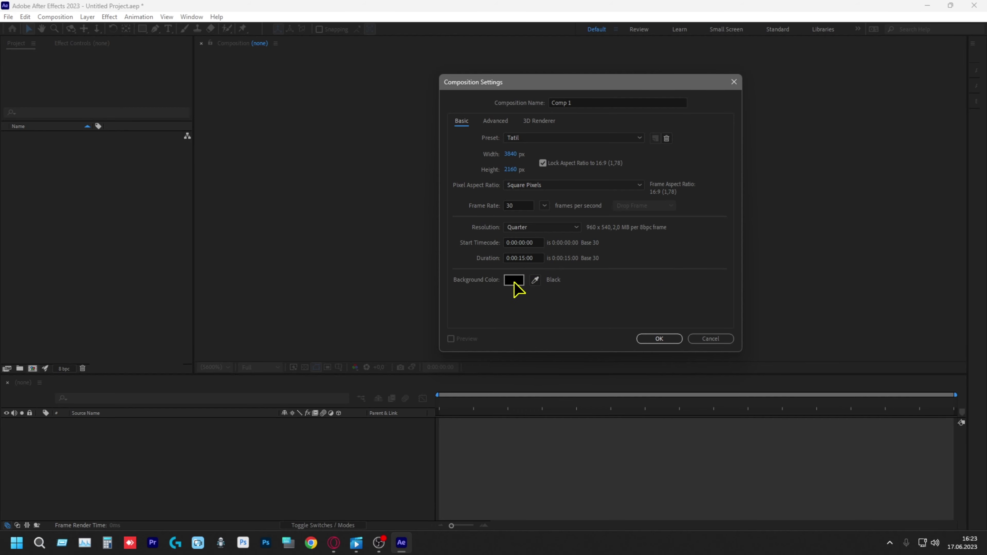
click(643, 341)
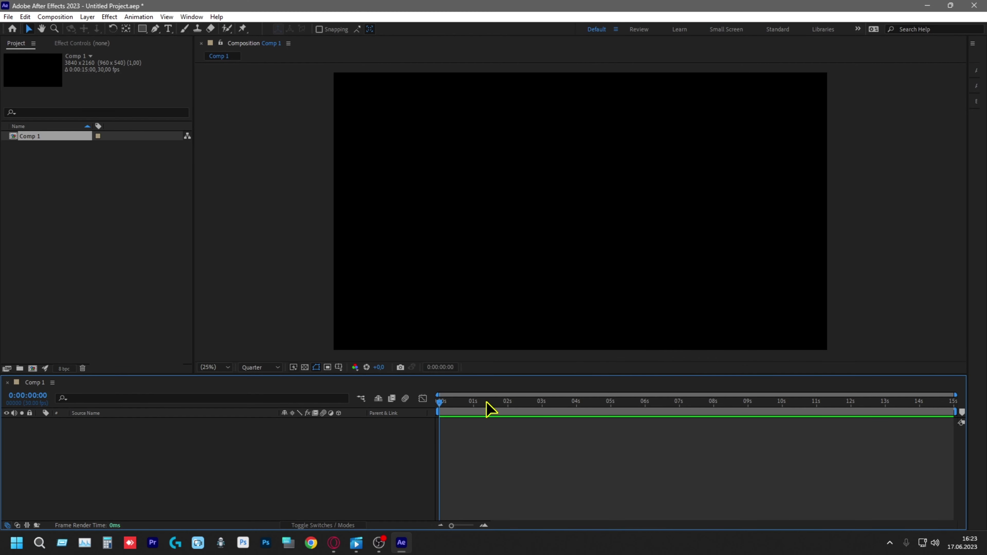
Import the vehicle drawing PNGs from the compozisyon folder into the project.
double_click(83, 203)
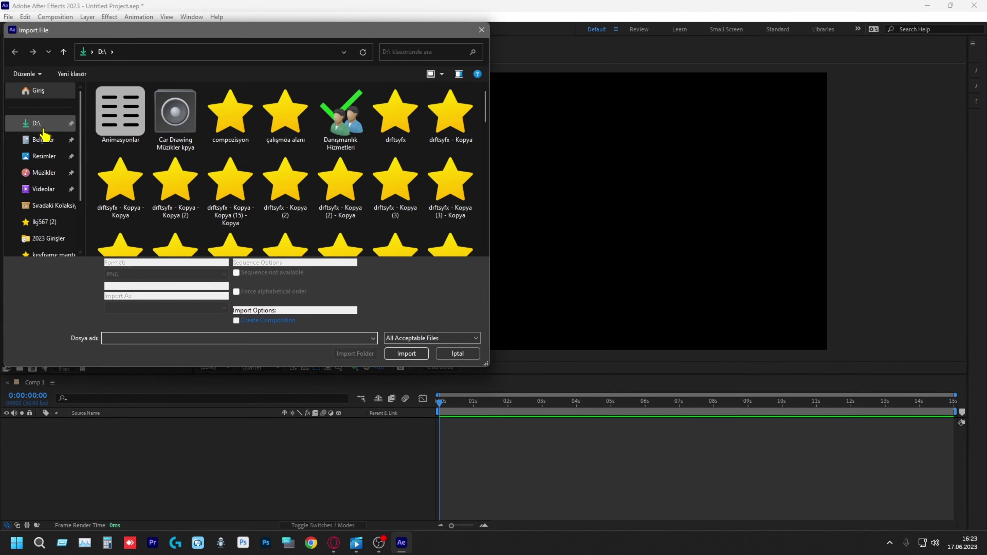
click(224, 117)
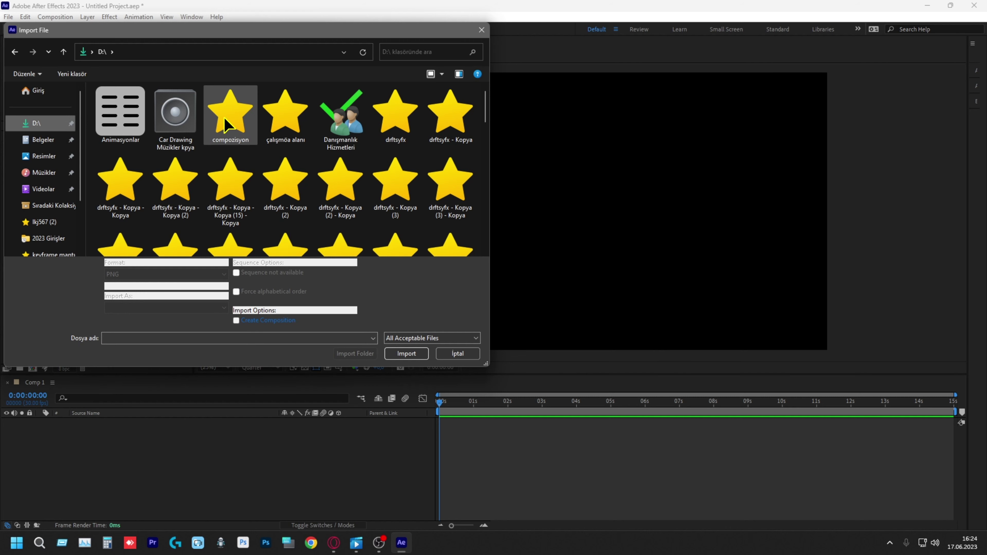
click(400, 352)
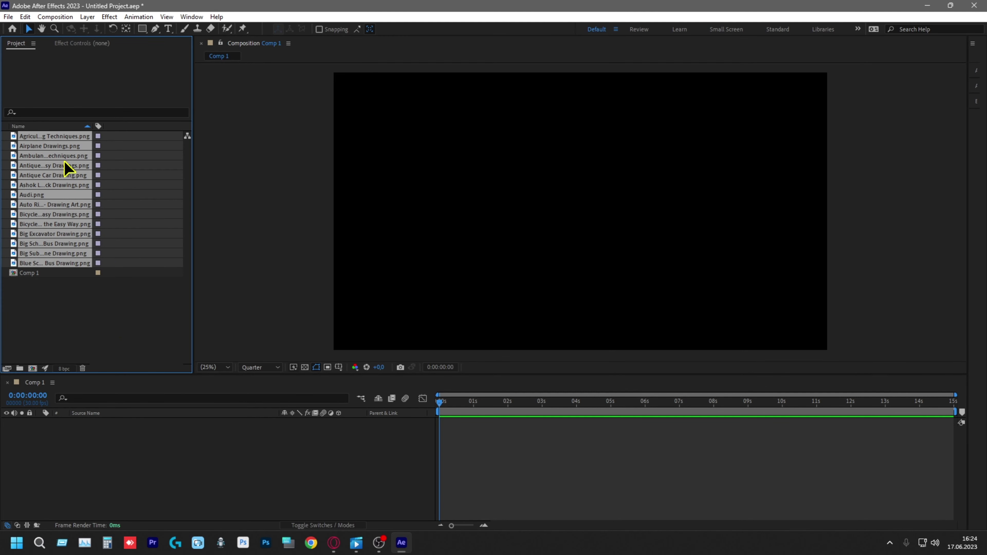
Add the imported drawings to Comp 1 as layers and toggle their visibility to preview them.
drag(55, 157, 168, 467)
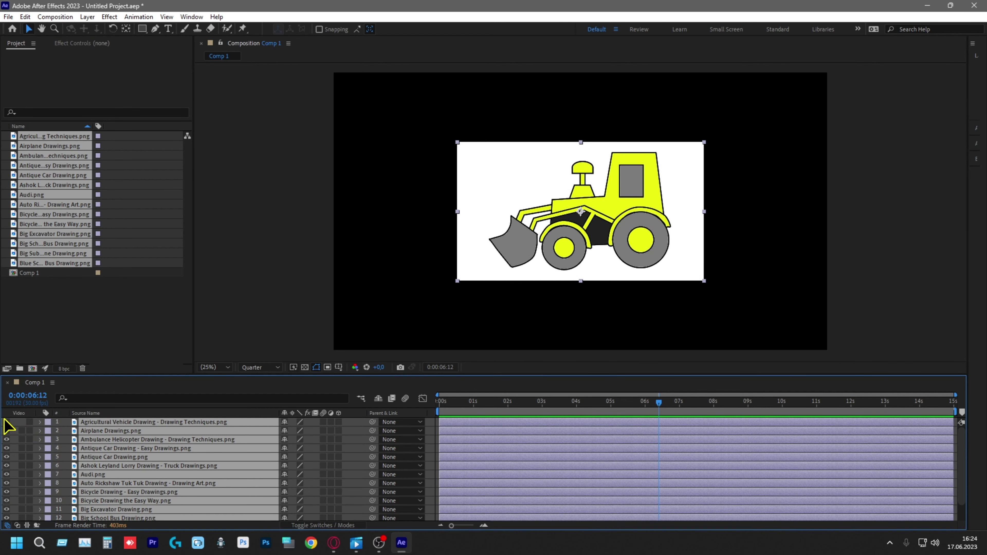
drag(6, 422, 6, 518)
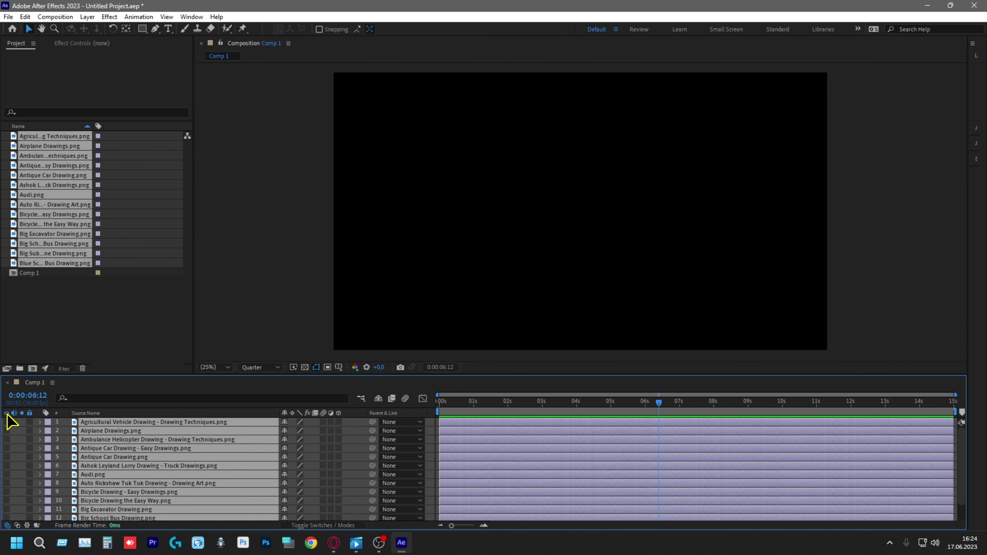
click(13, 434)
drag(6, 422, 7, 439)
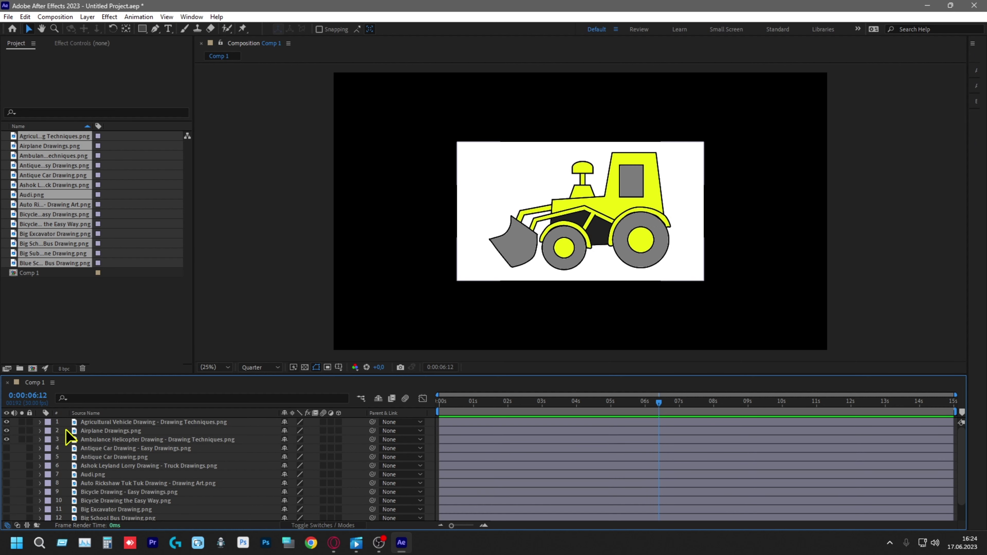
click(6, 422)
click(6, 422)
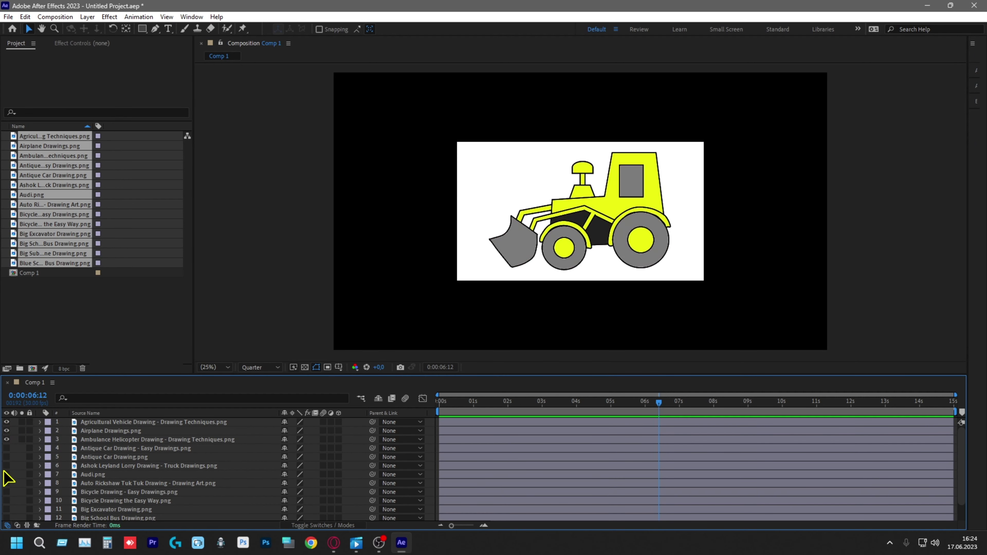
Delete every layer from Comp 1 and move the current time to 0:00:02:12.
click(60, 287)
click(141, 470)
key(ctrl+a)
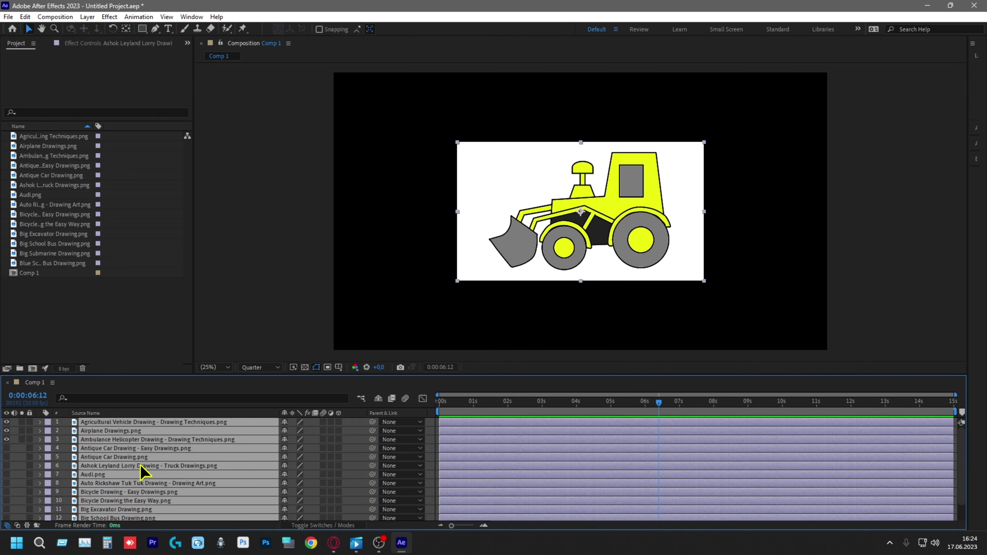
key(Delete)
click(521, 400)
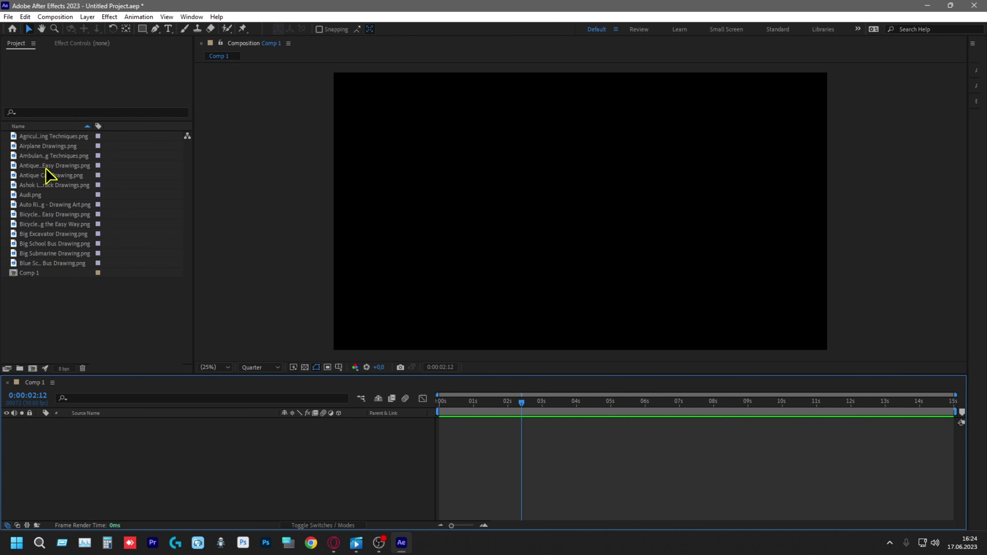
Enlarge the Project panel and add a new folder named Arabalar.
drag(192, 230, 342, 240)
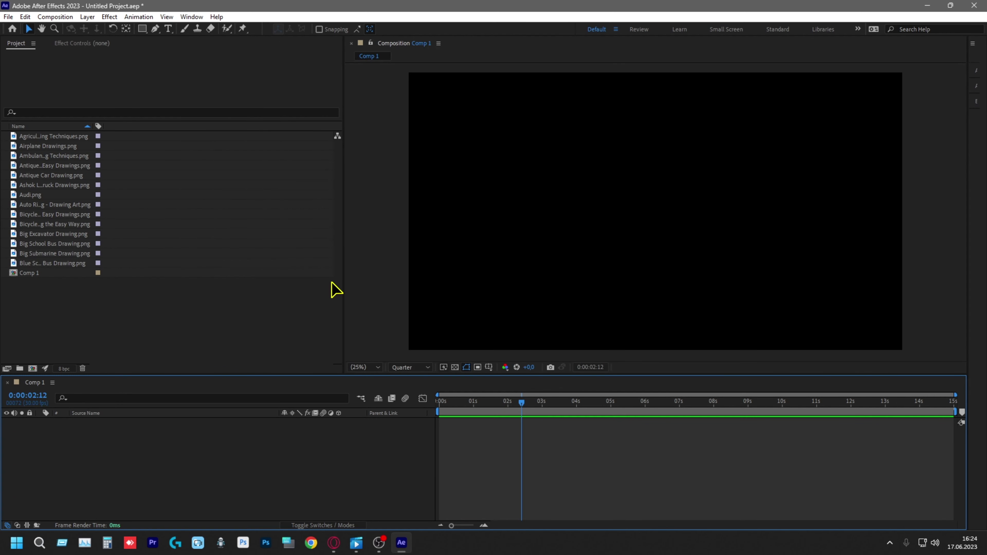
drag(302, 375, 284, 446)
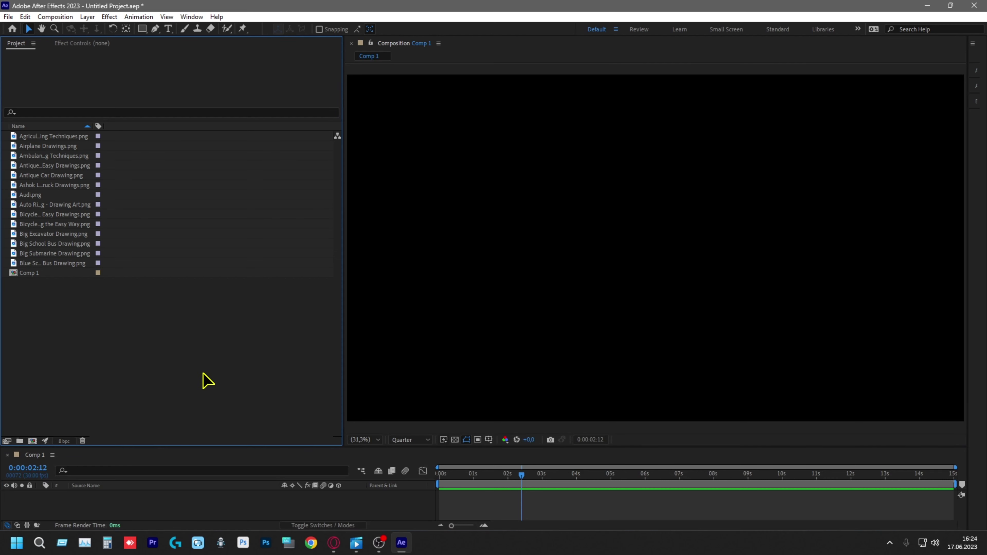
right_click(146, 323)
click(213, 330)
text(Arabalar)
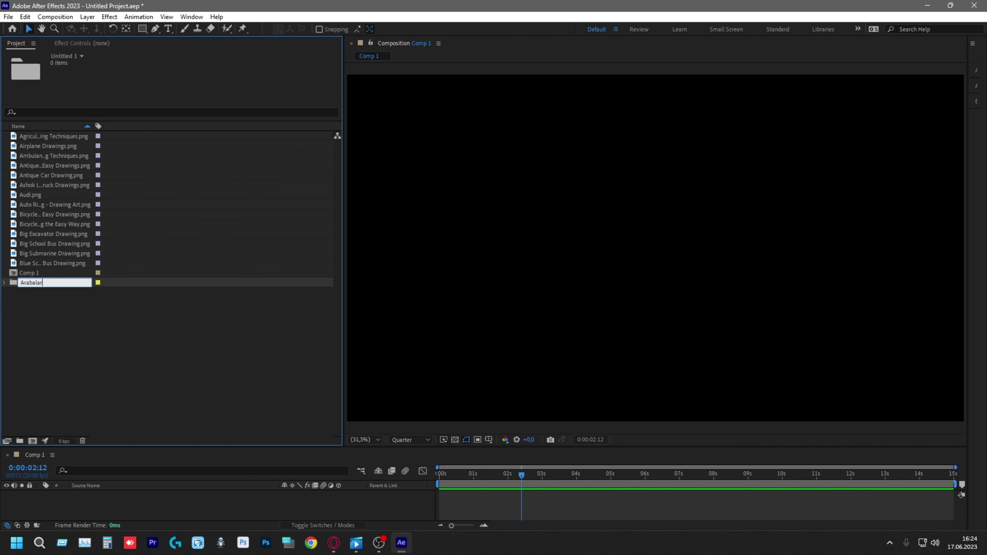
key(Return)
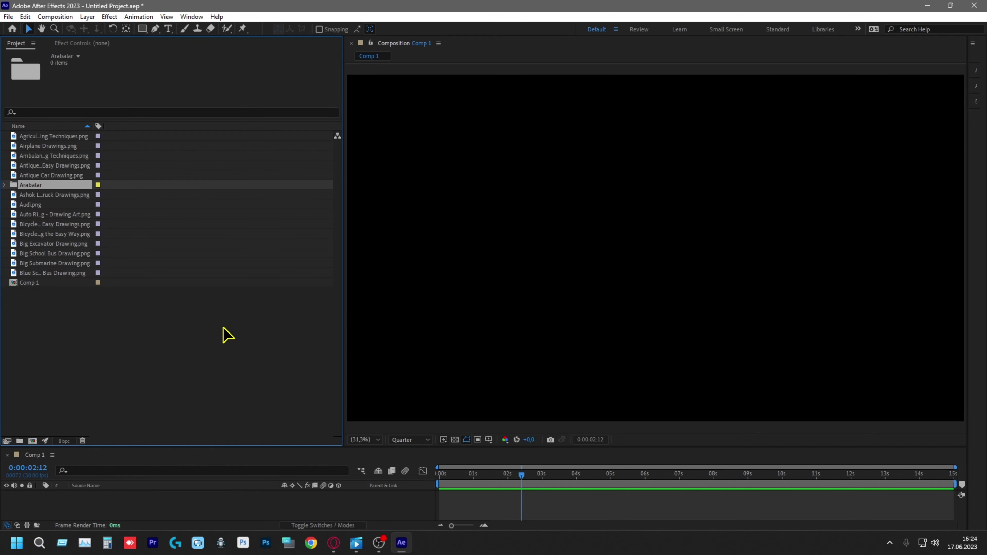
click(235, 335)
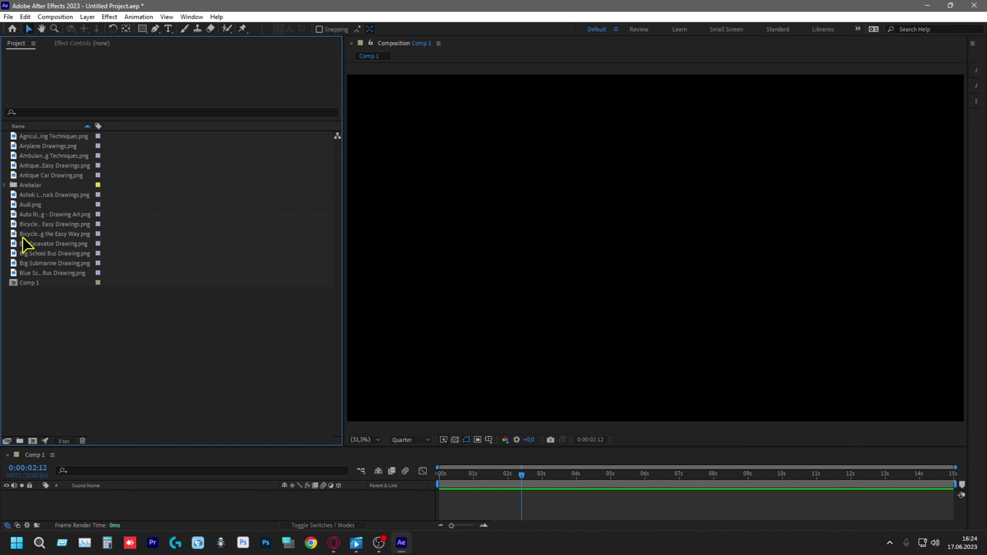
Add three more folders named Uçaklar, Bisikletler and Traktör.
right_click(167, 330)
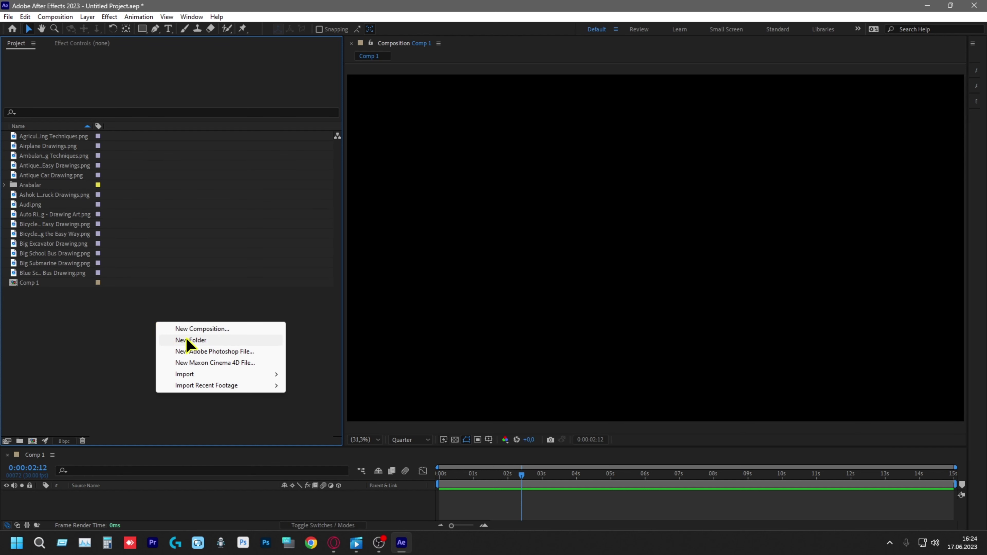
click(194, 340)
text(çaklar)
right_click(125, 370)
click(147, 388)
text(Bisikl)
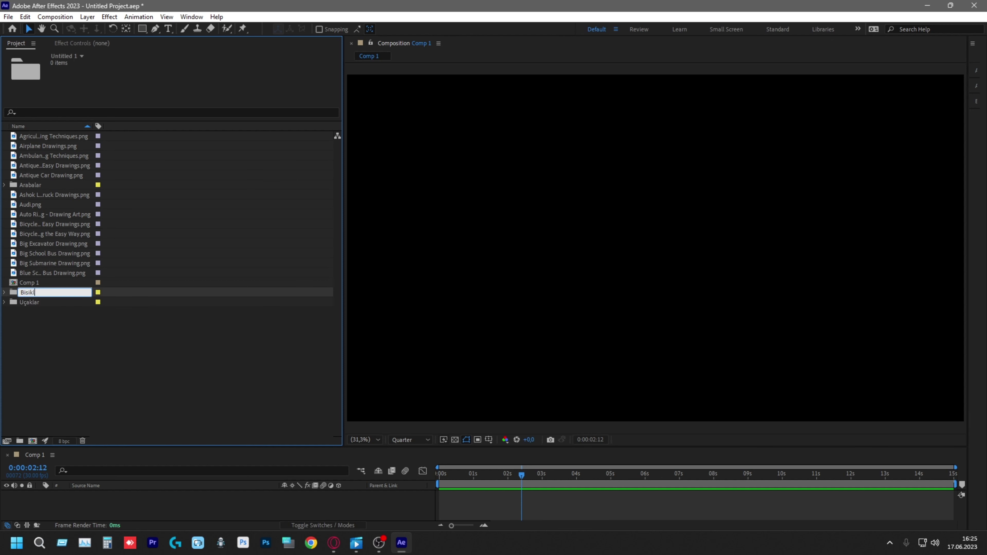
text(etler)
right_click(191, 317)
click(207, 326)
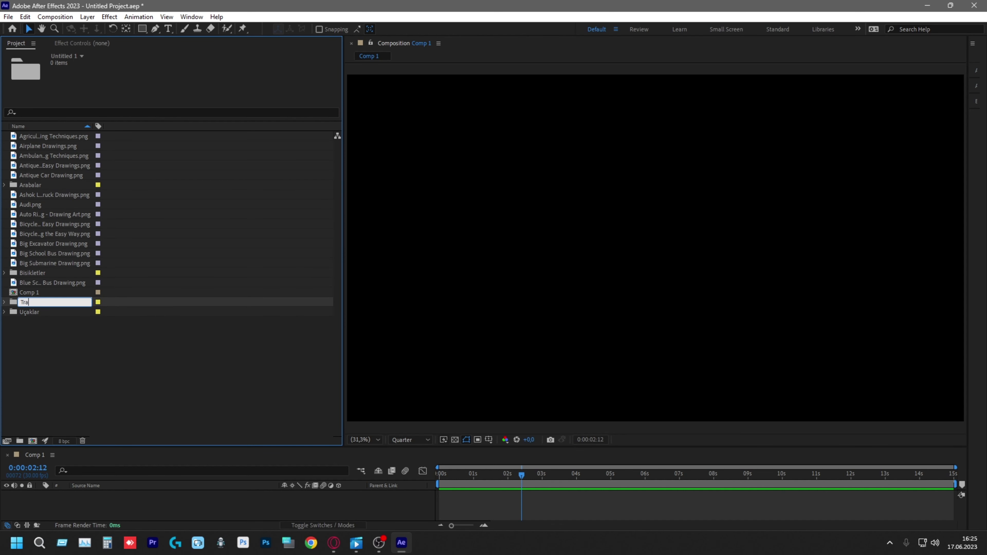
text(ktör)
key(Return)
click(111, 303)
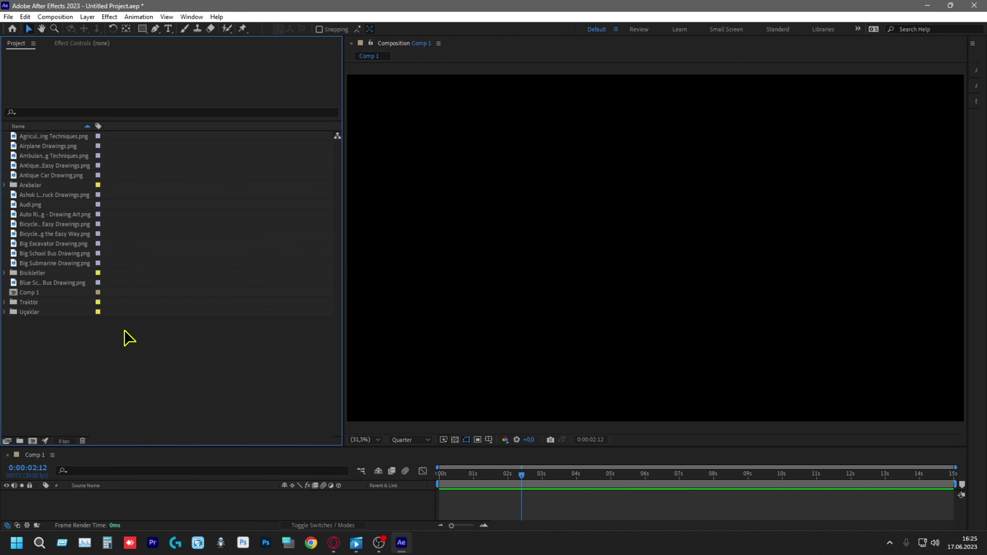
Move Airplane Drawings.png and Big School Bus Drawing.png into the Bisikletler folder.
drag(28, 147, 33, 277)
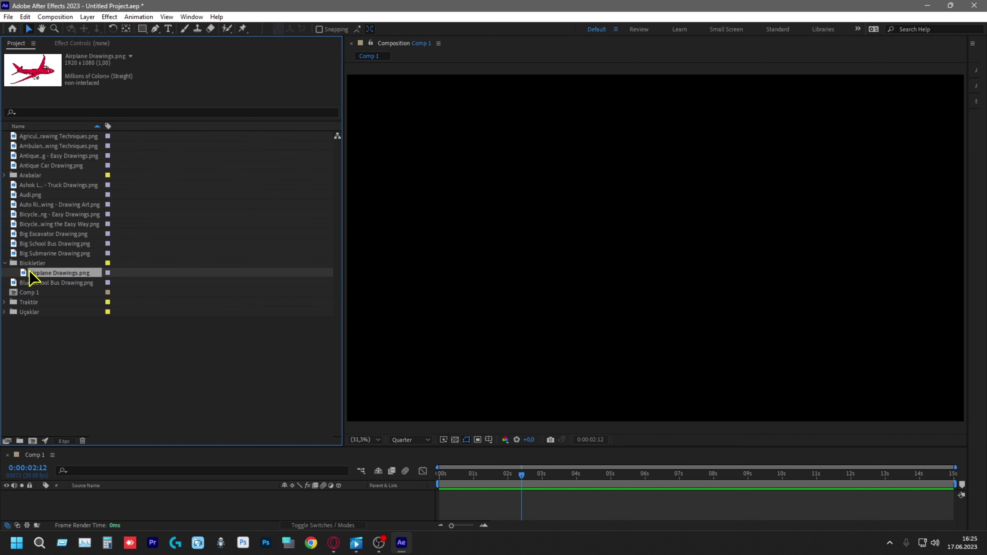
click(4, 263)
drag(40, 244, 35, 263)
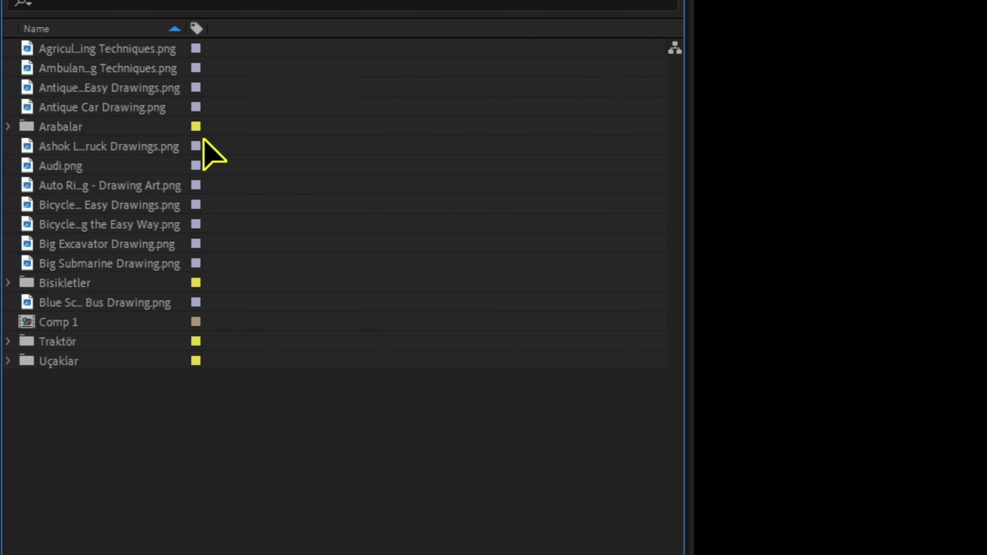
Select the agricultural, antique, easy bicycle and Big Excavator drawings and drag them to a folder.
click(84, 49)
ctrl+click(81, 88)
ctrl+click(80, 204)
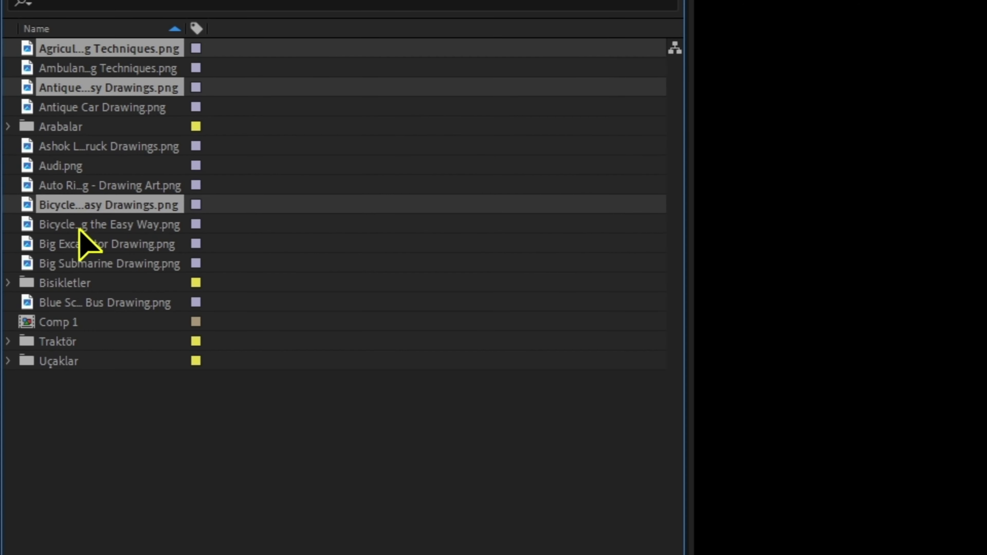
ctrl+click(76, 243)
mouse_move(70, 243)
mouse_down()
mouse_move(144, 313)
mouse_move(71, 342)
mouse_up()
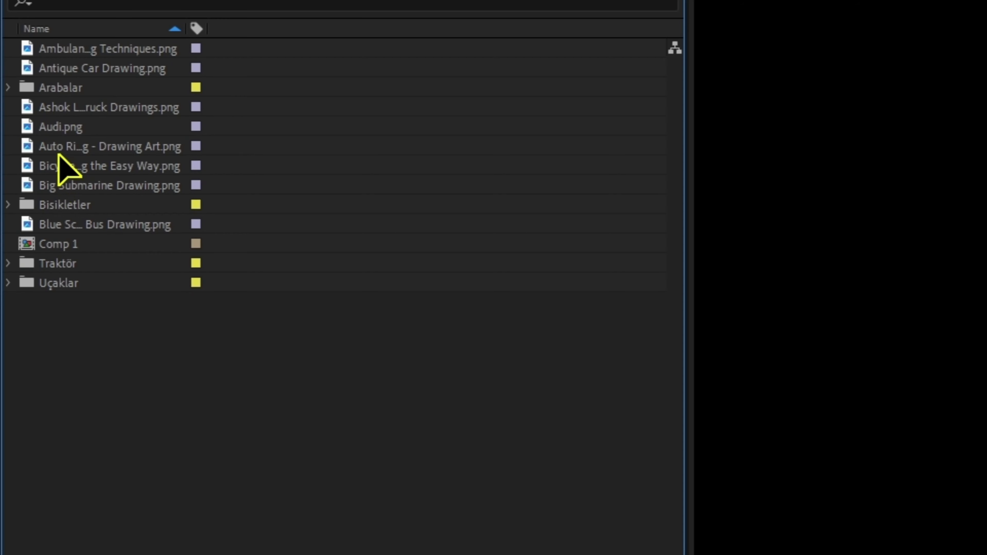
Move the five drawings from the Ashok truck through Big Submarine into Arabalar.
click(50, 108)
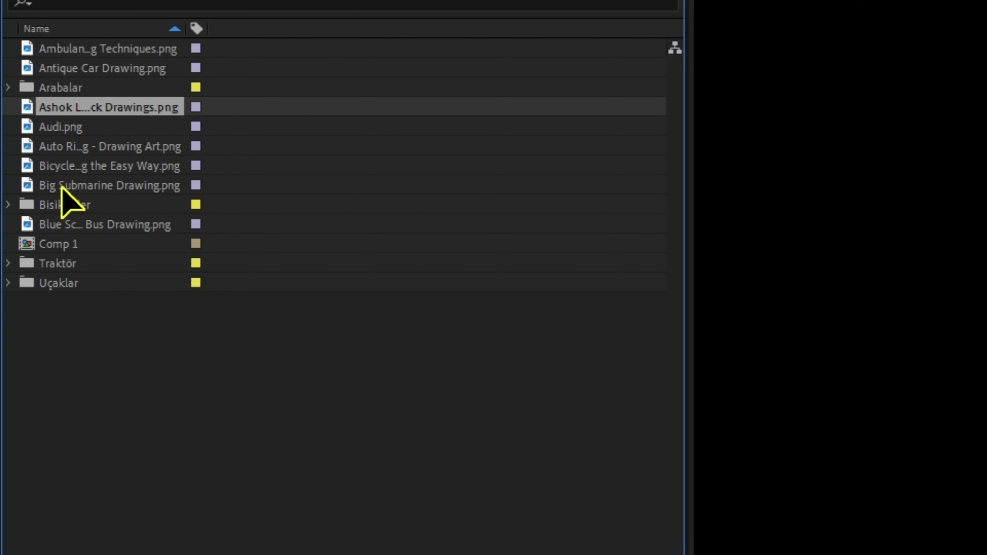
shift+click(79, 186)
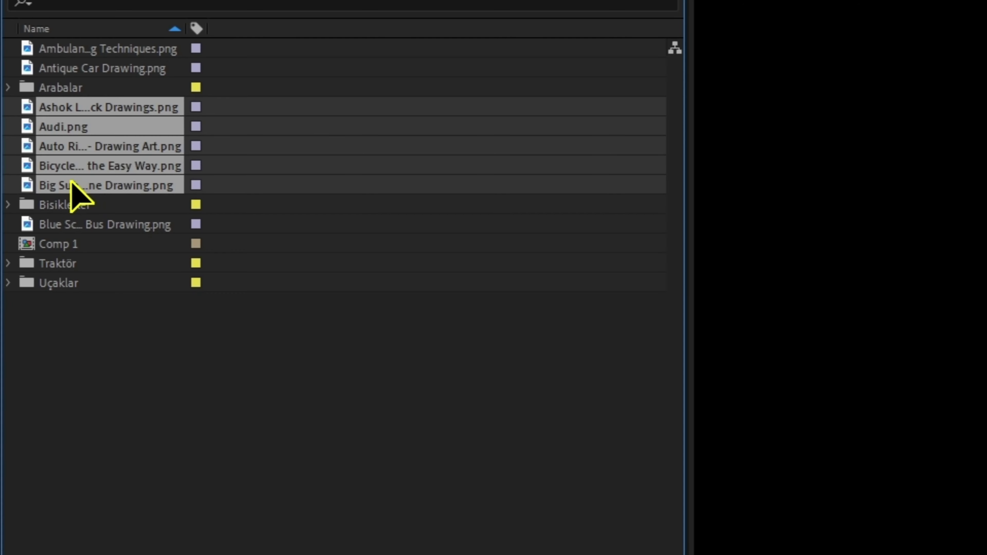
drag(66, 148, 61, 81)
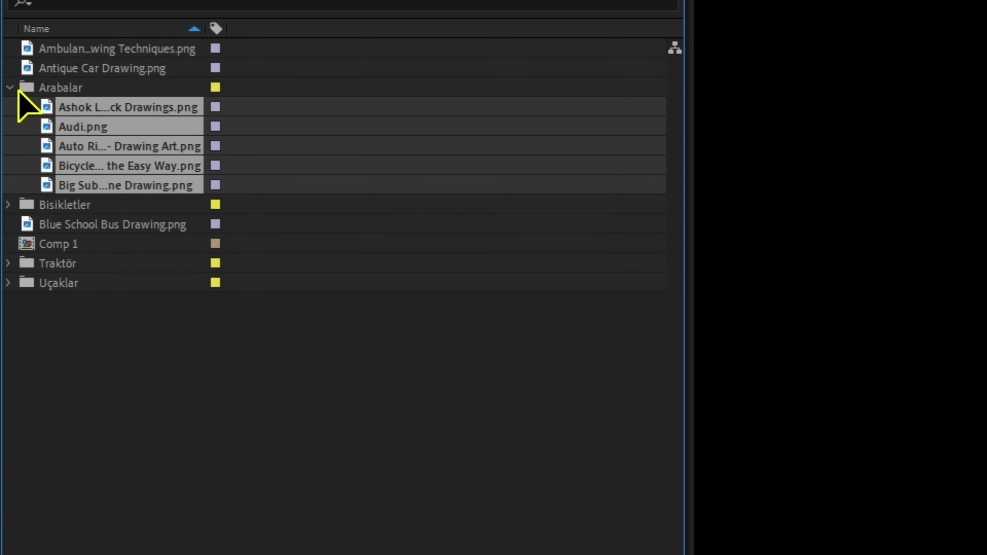
click(10, 87)
Move Antique Car into Uçaklar and the ambulance and blue school bus drawings into Traktör.
click(8, 165)
click(8, 165)
drag(81, 69, 64, 186)
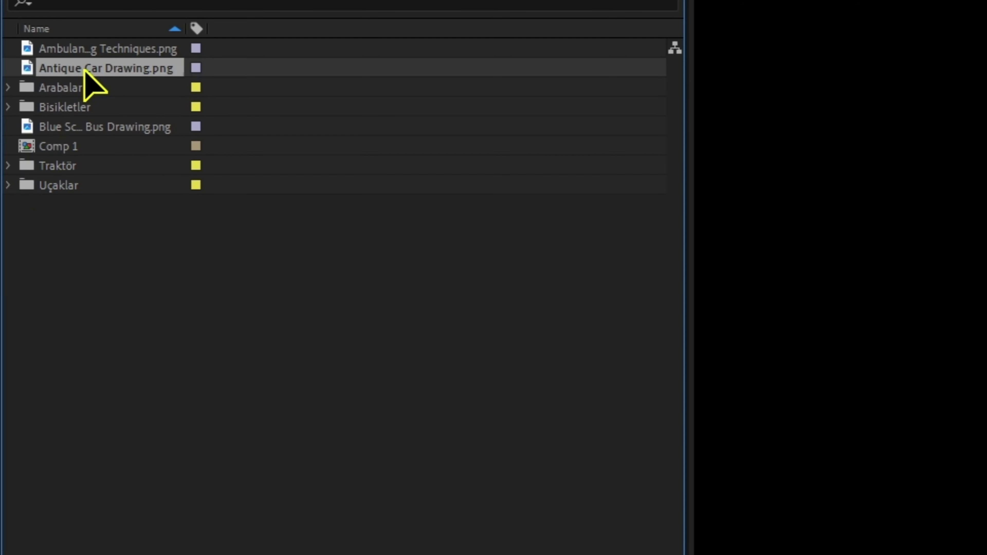
click(8, 68)
click(8, 68)
drag(62, 49, 66, 165)
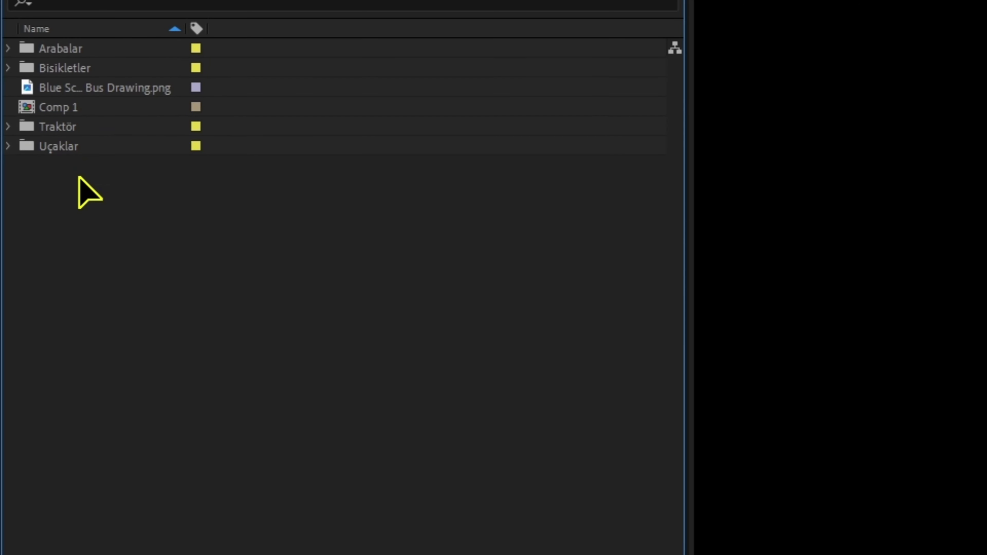
mouse_move(87, 92)
mouse_down()
mouse_move(105, 101)
mouse_move(85, 128)
mouse_up()
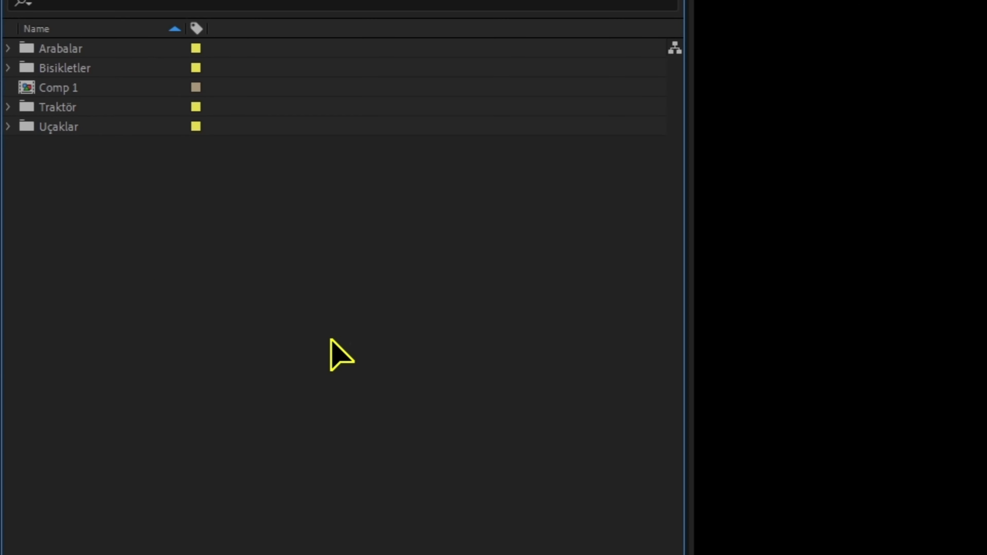
click(64, 88)
click(65, 50)
click(70, 125)
click(108, 184)
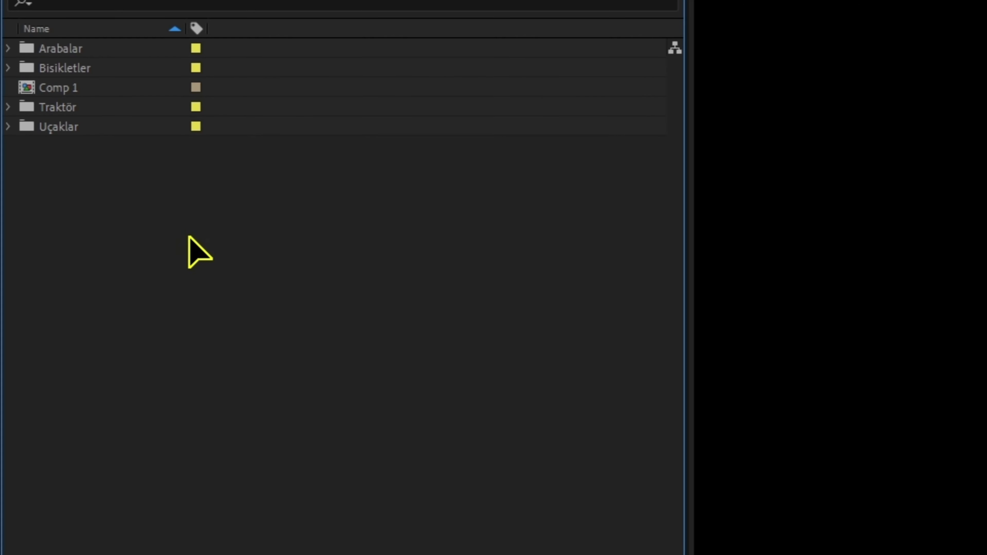
Create a new project folder named Çizimler.
right_click(199, 227)
click(168, 216)
right_click(127, 212)
mouse_move(252, 311)
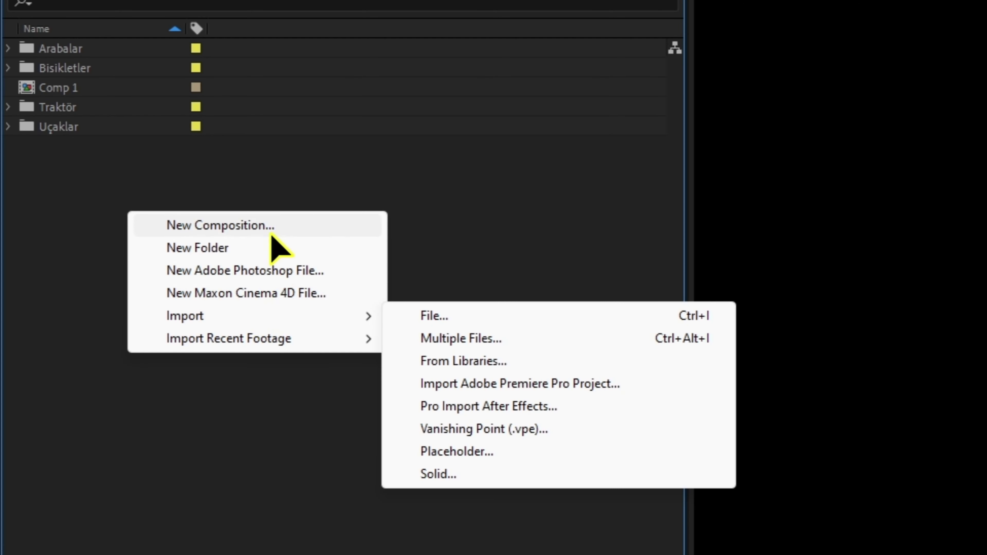
click(271, 249)
text(Çizimle)
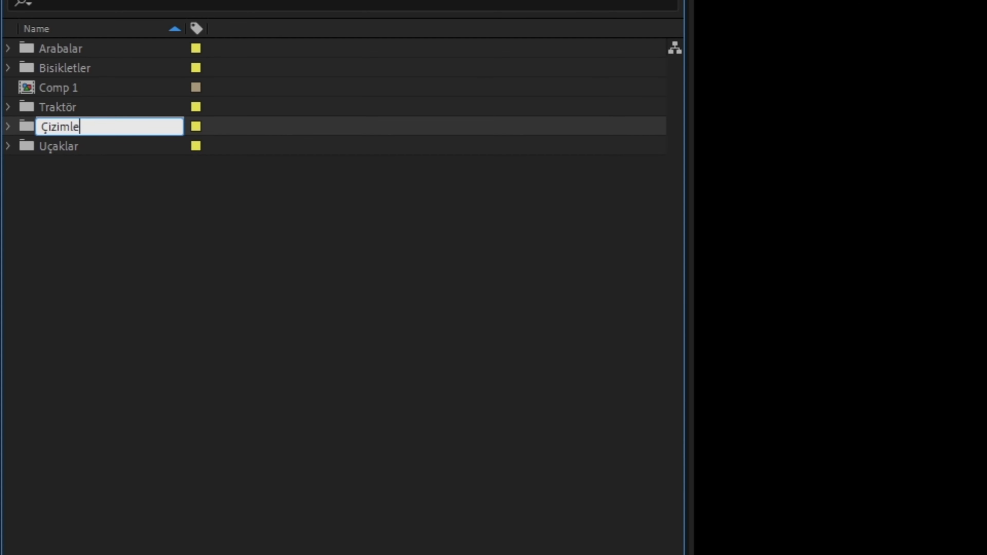
text(r)
key(Return)
click(148, 273)
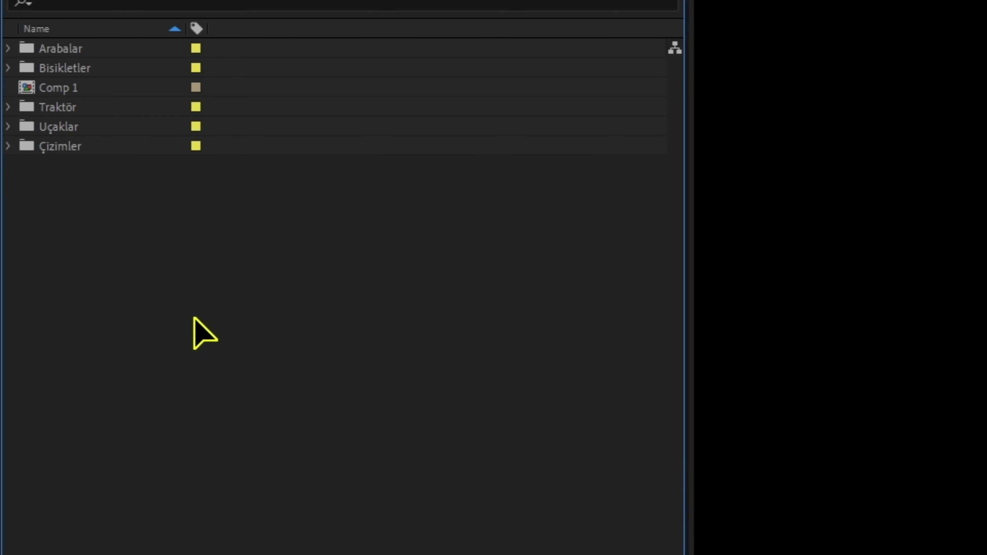
Move the Arabalar, Bisikletler, Traktör and Uçaklar folders into Çizimler.
drag(62, 48, 71, 134)
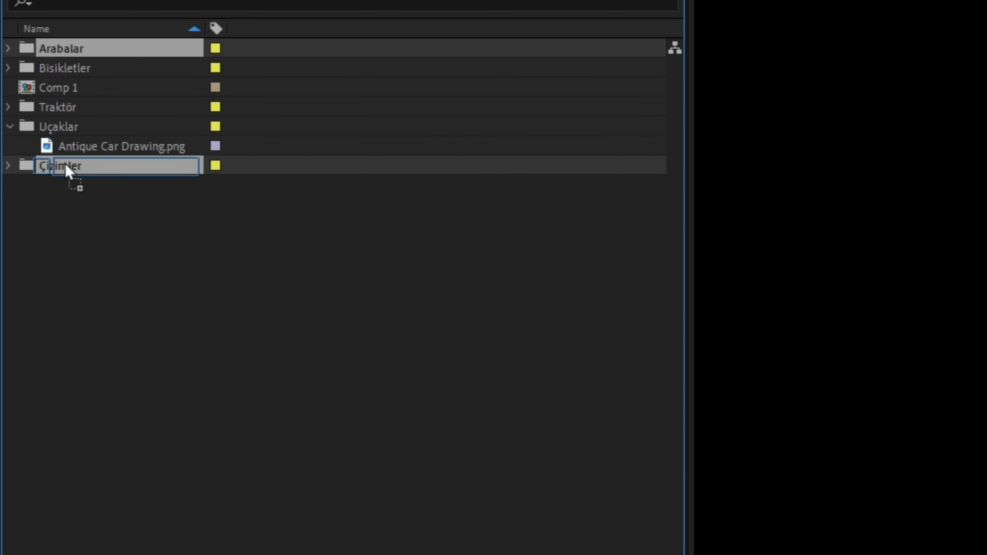
drag(72, 134, 68, 167)
drag(42, 106, 69, 144)
drag(63, 49, 71, 88)
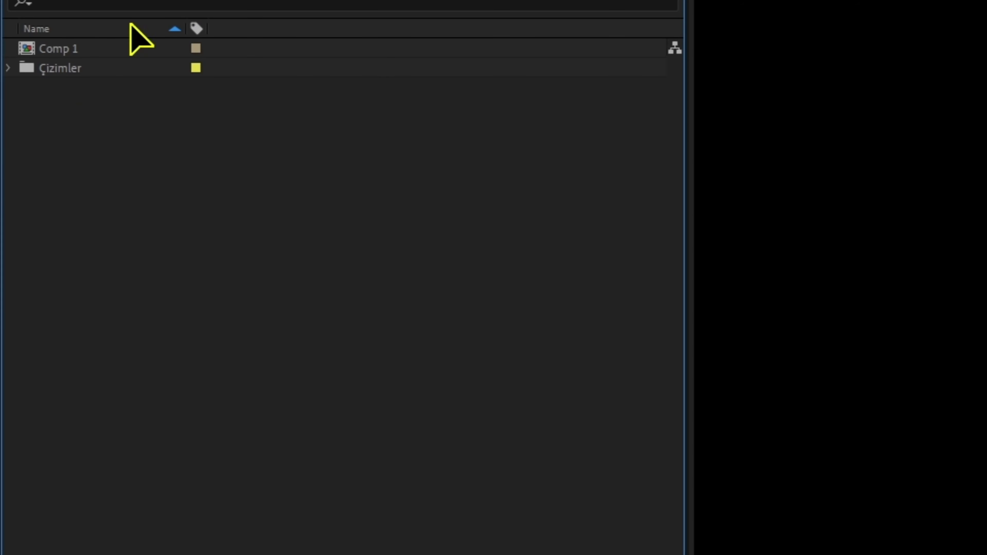
click(7, 68)
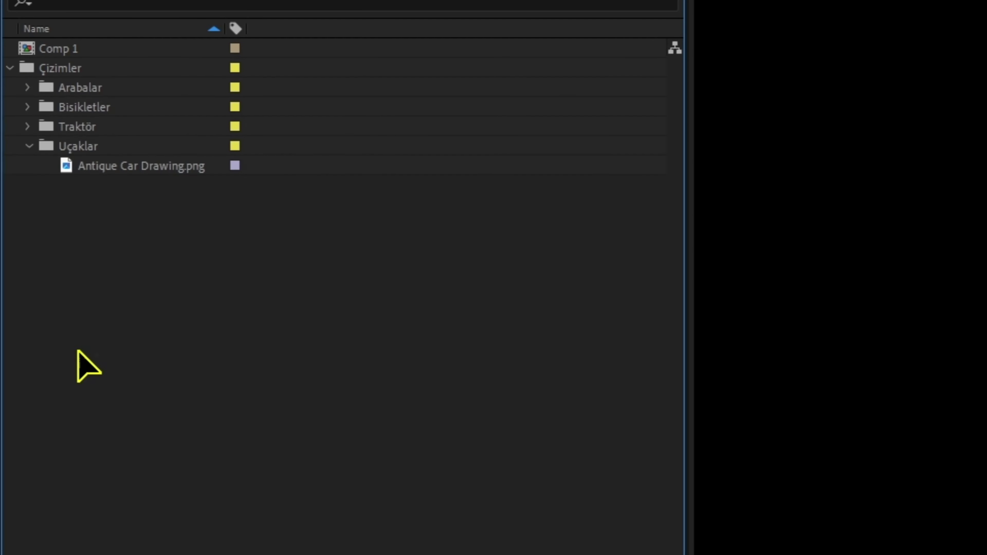
Inspect the category folders' contents, then drag Traktör into the Arabalar folder.
click(28, 88)
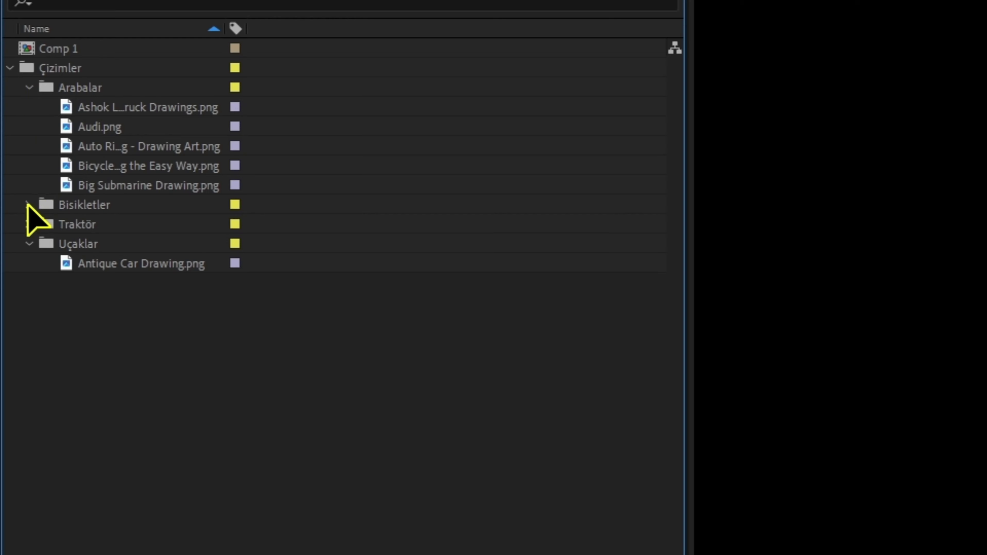
click(28, 204)
click(28, 263)
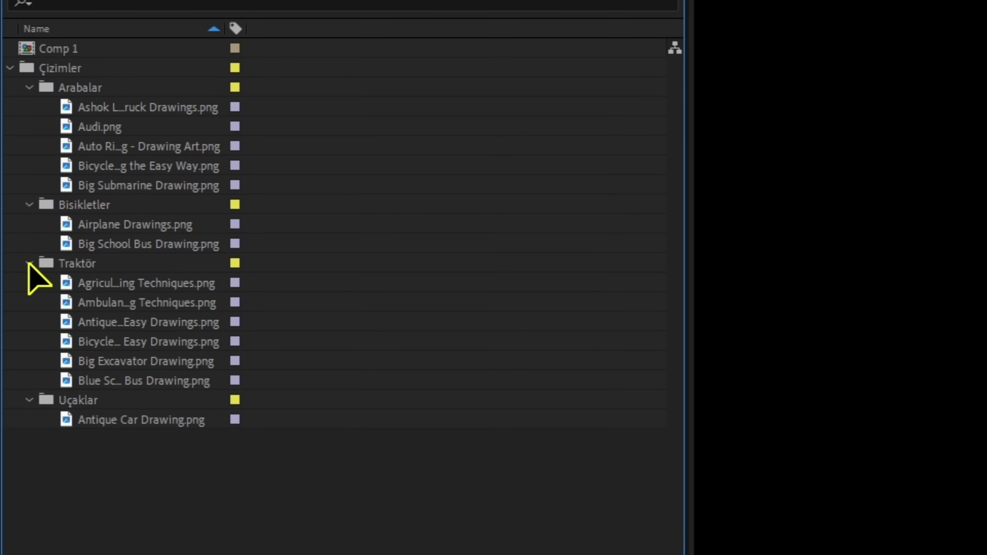
click(29, 400)
click(29, 263)
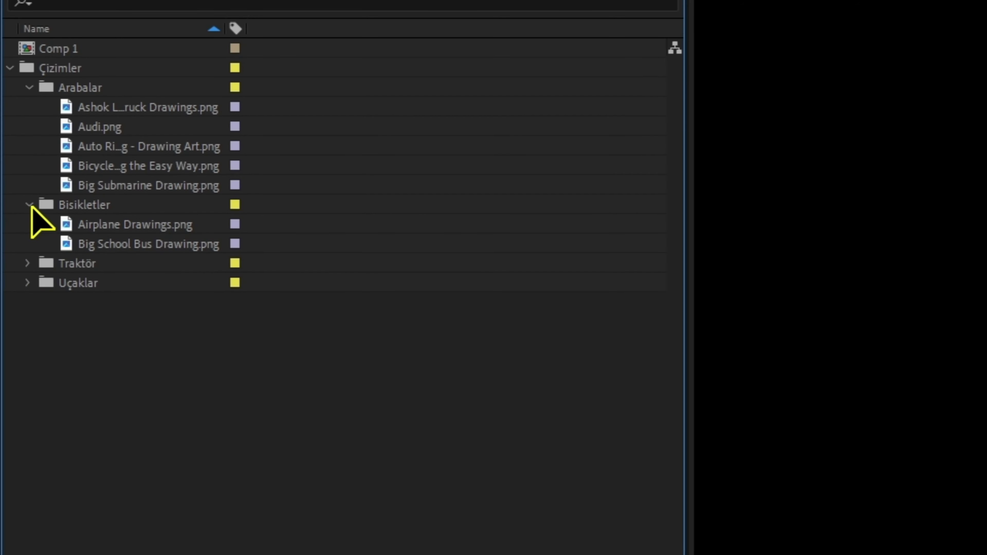
click(28, 204)
click(28, 87)
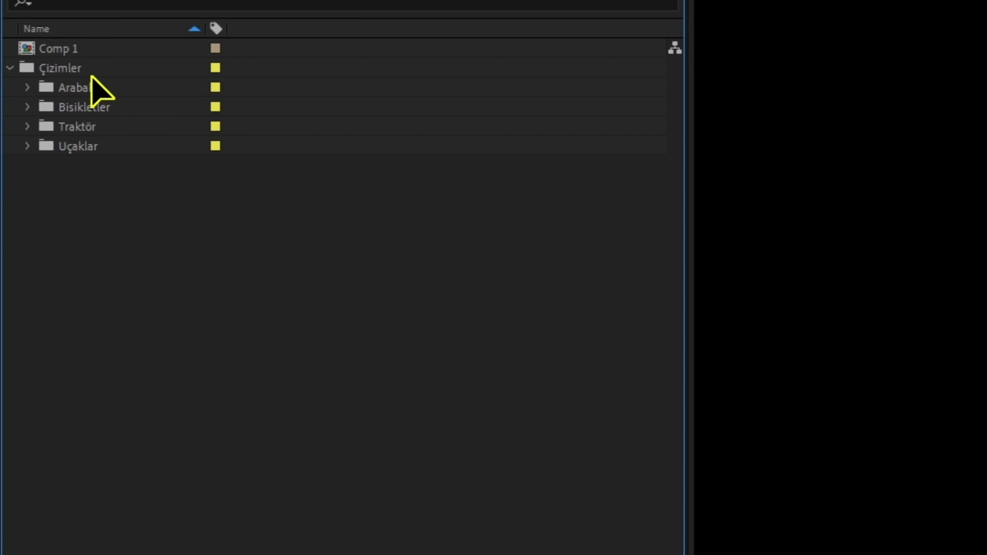
drag(78, 127, 84, 89)
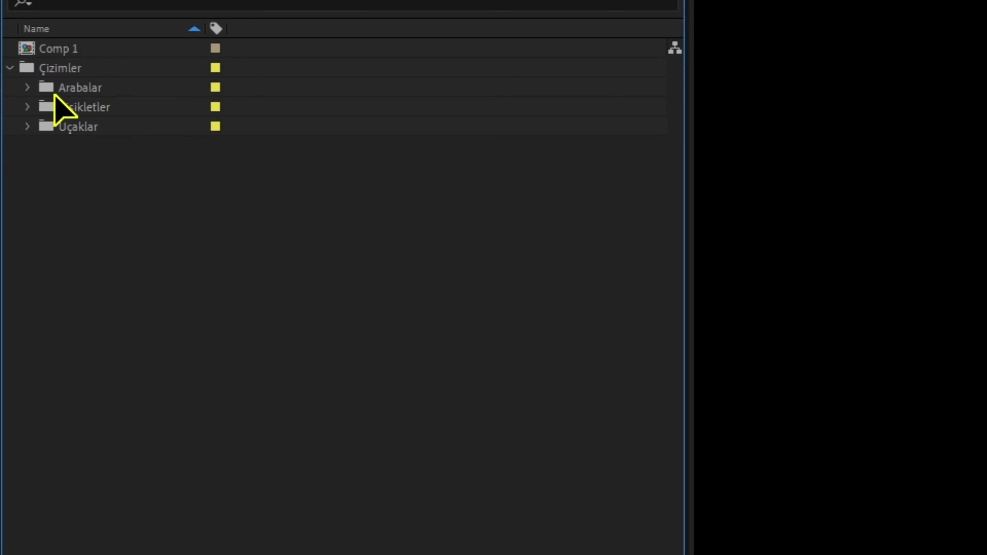
Expand Arabalar and Traktör to confirm the nesting, then collapse the folders again.
click(28, 87)
click(47, 205)
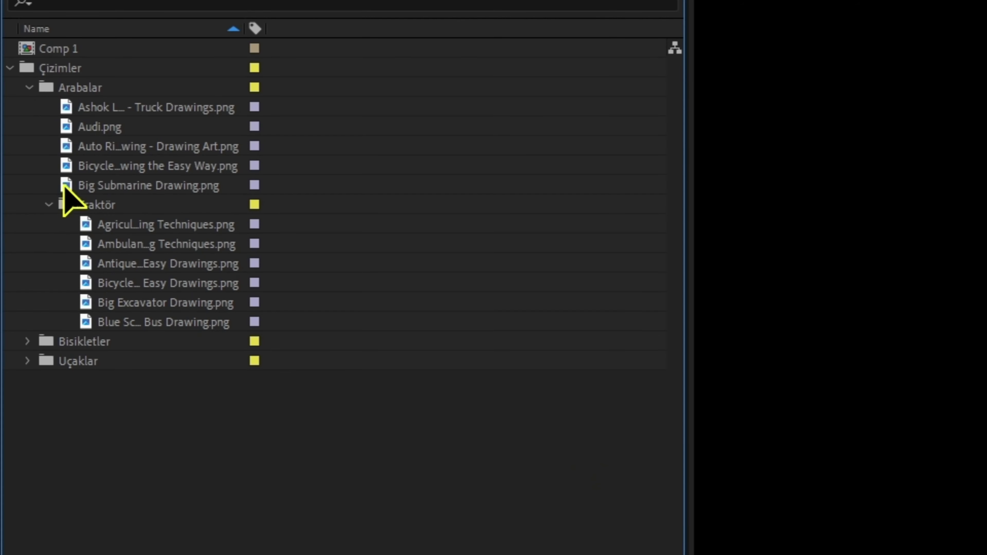
click(8, 68)
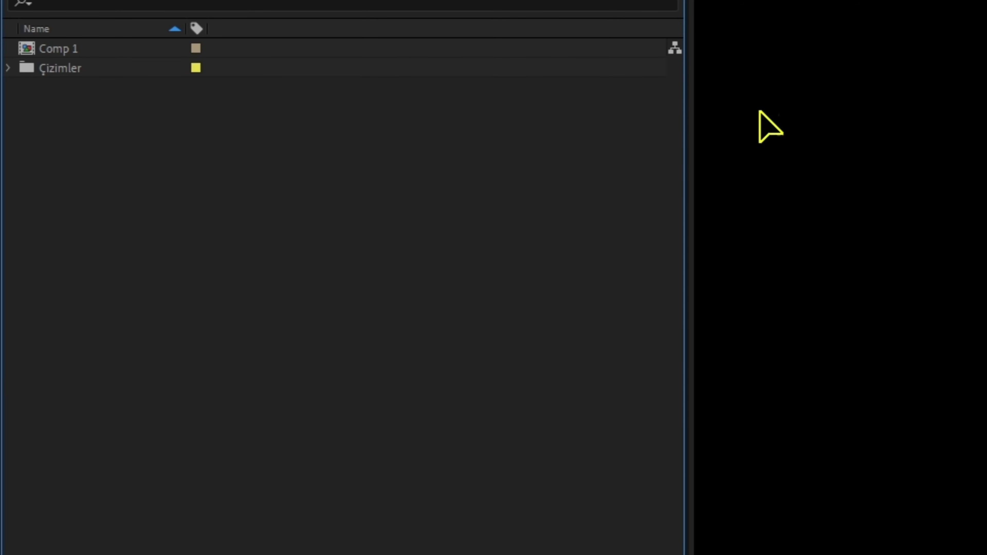
click(8, 68)
click(47, 203)
click(28, 87)
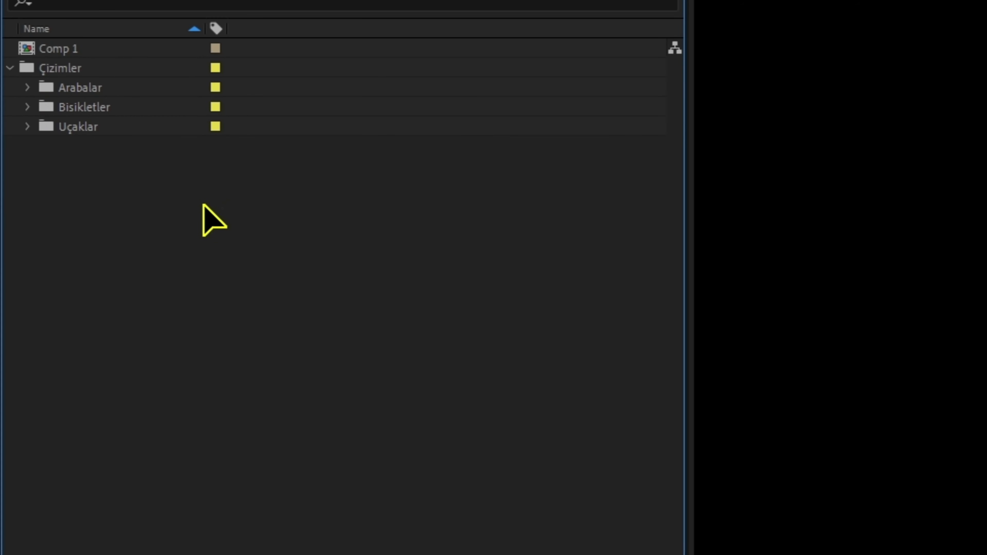
click(214, 87)
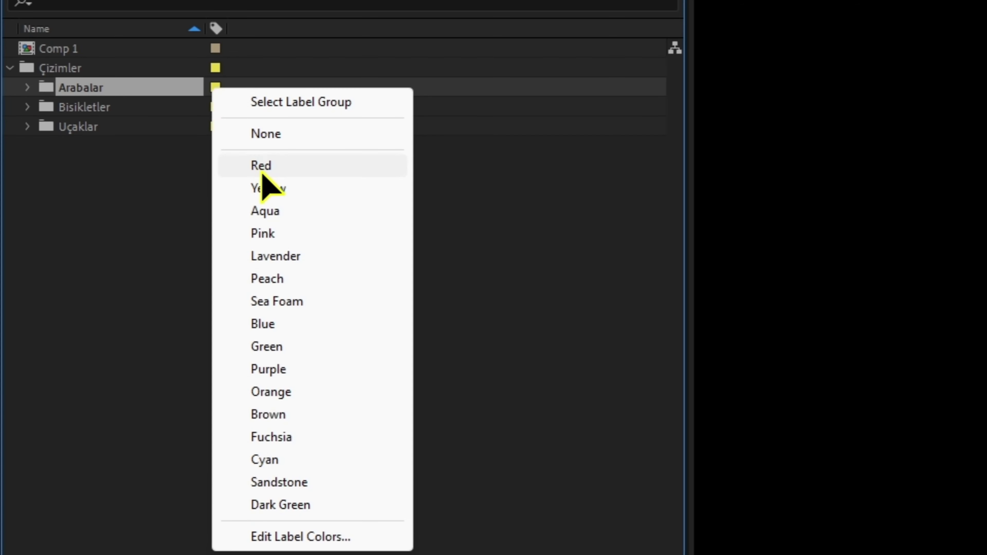
Label Arabalar red, Bisikletler blue and Uçaklar orange, then open the label colour preferences.
click(131, 205)
click(108, 165)
click(138, 286)
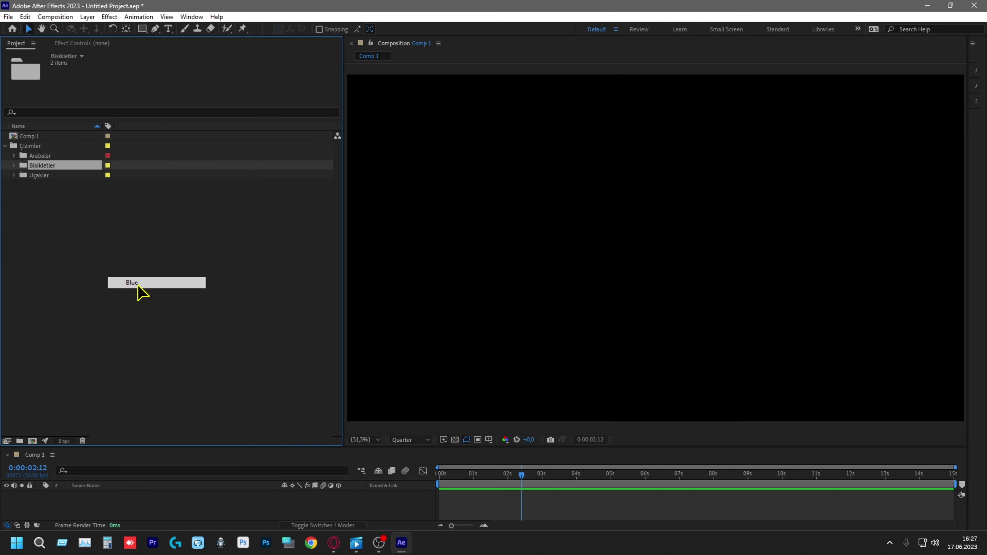
click(108, 175)
click(139, 327)
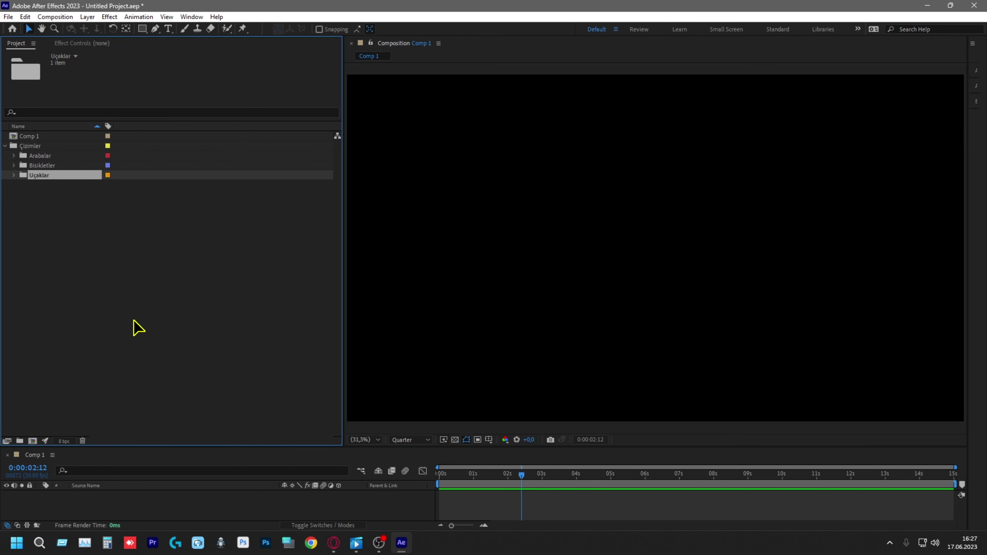
click(120, 217)
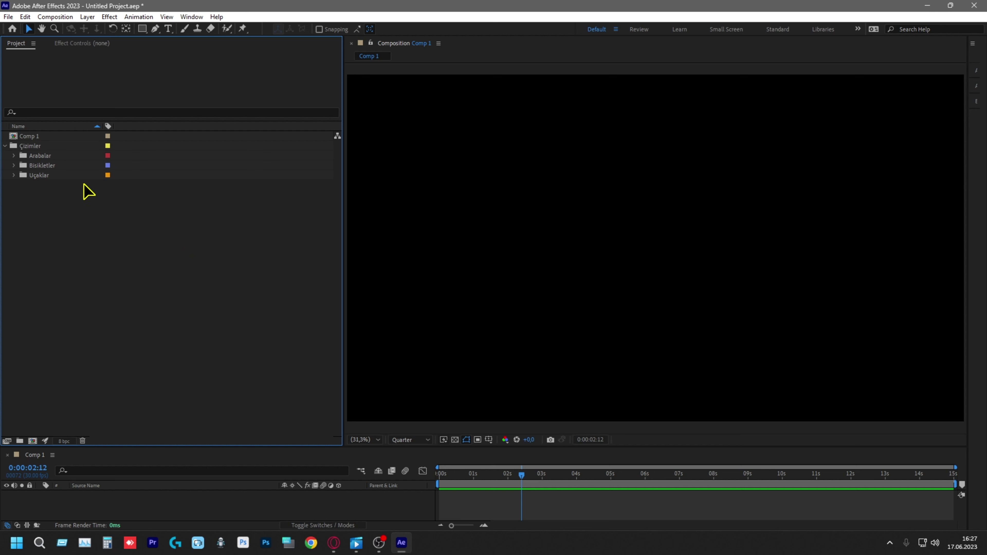
click(108, 175)
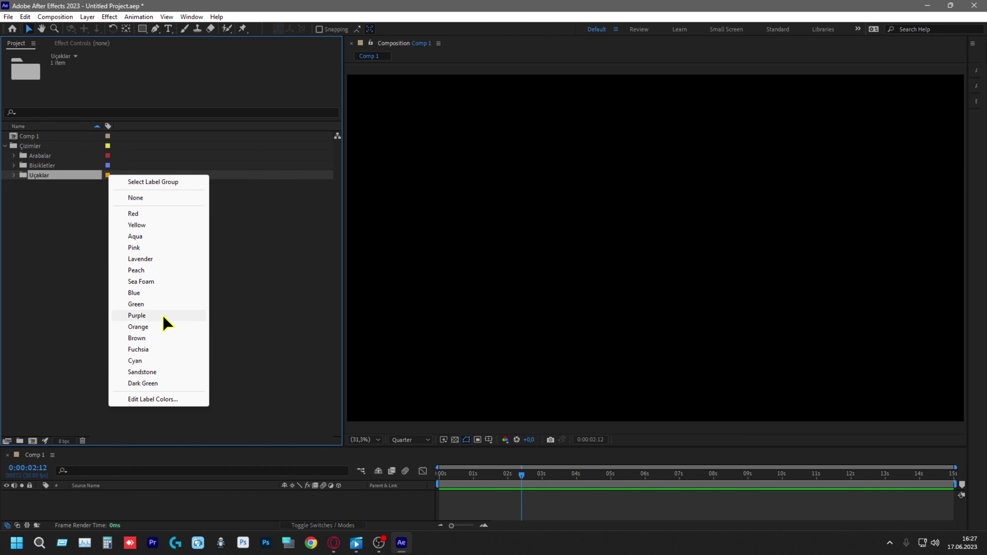
click(157, 399)
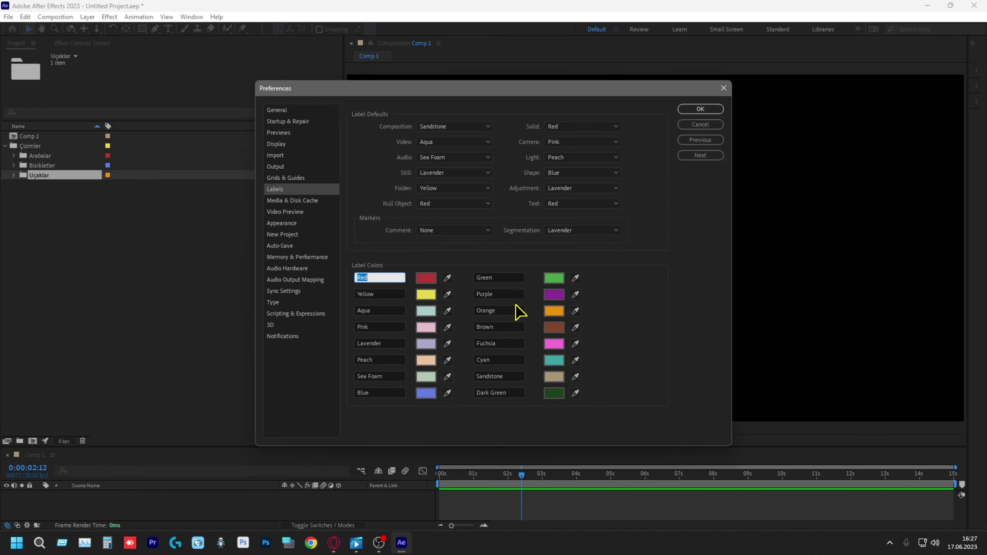
Change the Red label colour to violet 471CD4 and reopen the label colour preferences.
click(447, 277)
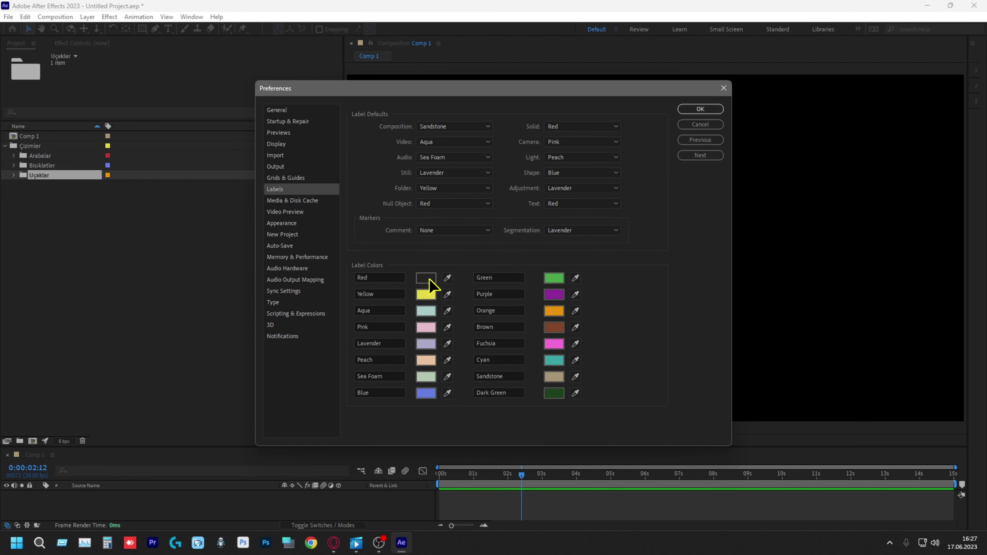
click(429, 278)
drag(514, 207, 518, 263)
click(483, 227)
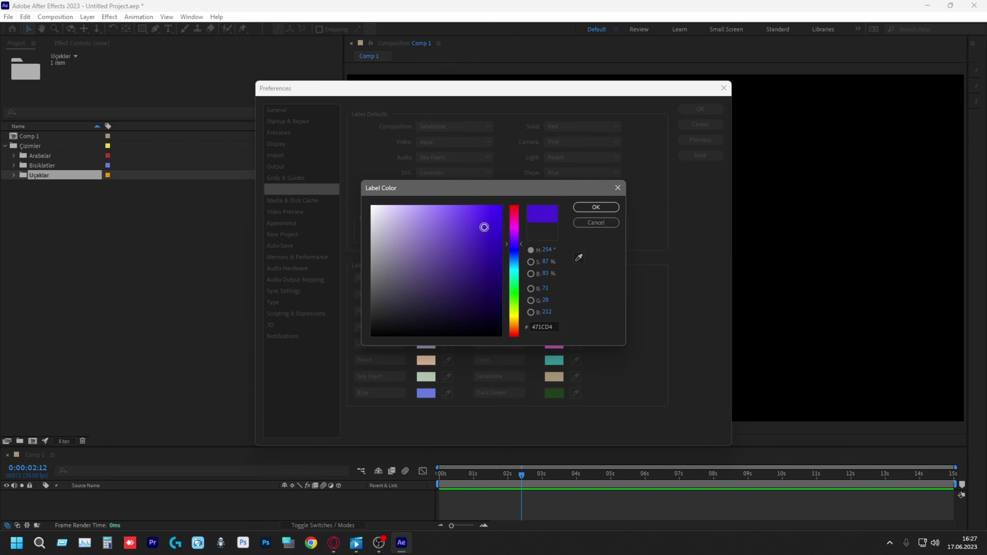
click(579, 208)
click(700, 110)
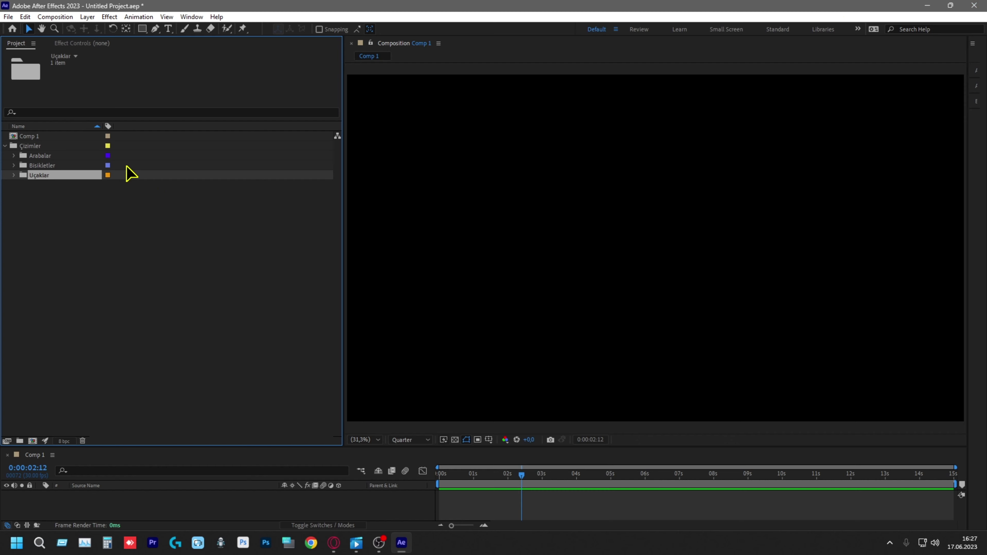
click(108, 155)
click(171, 382)
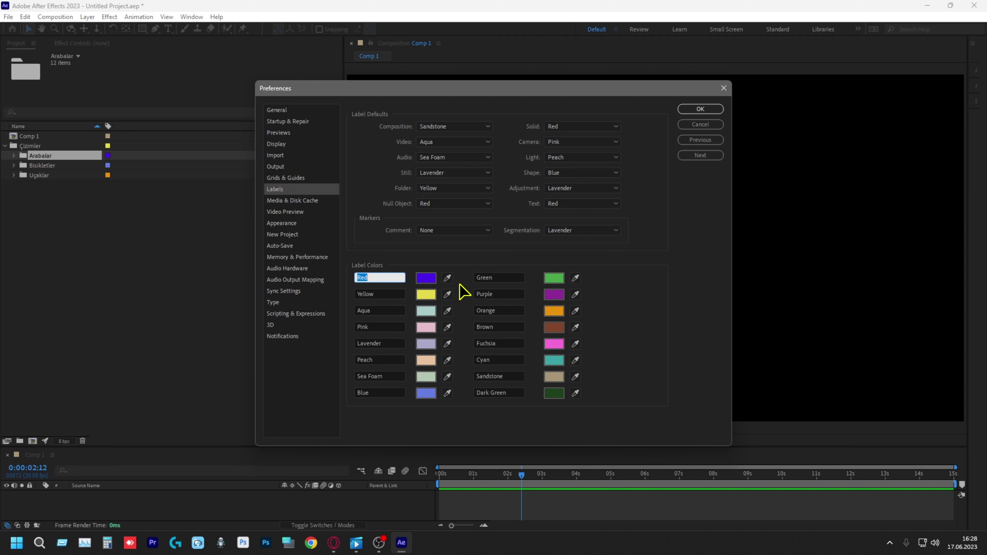
Sample dark grey 232323 as the Red label colour.
click(446, 278)
click(426, 278)
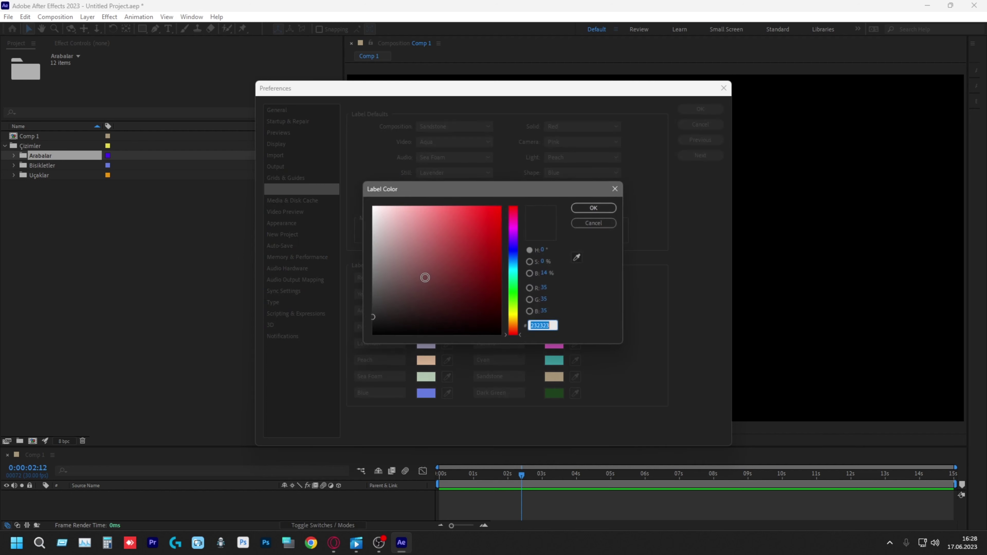
click(618, 188)
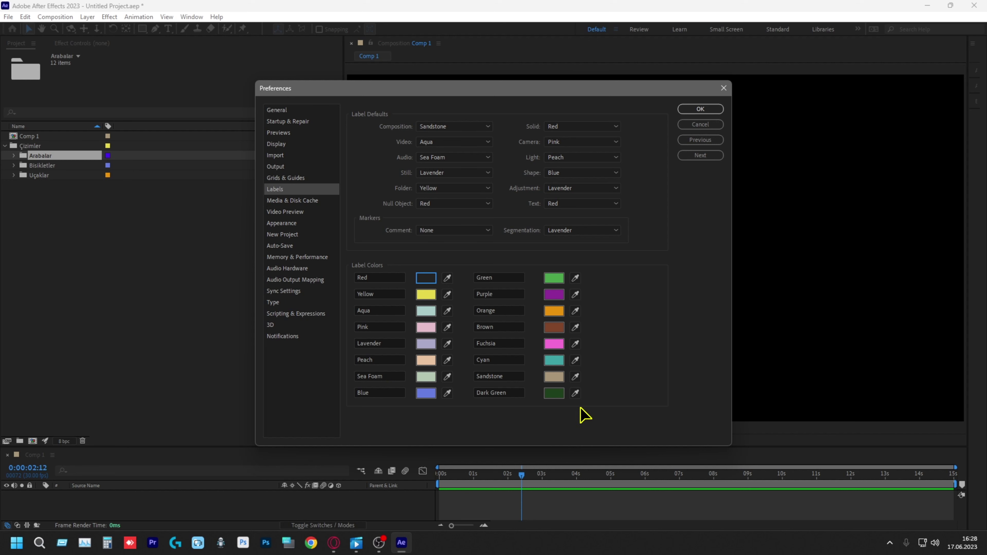
Rename the Green label to Yeşil and save the label preferences.
click(497, 360)
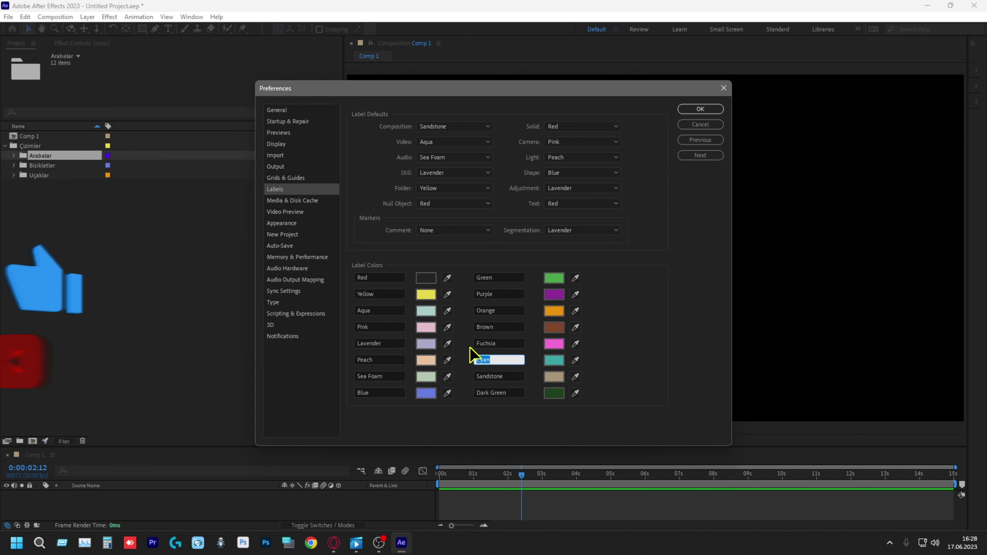
click(486, 326)
double_click(497, 274)
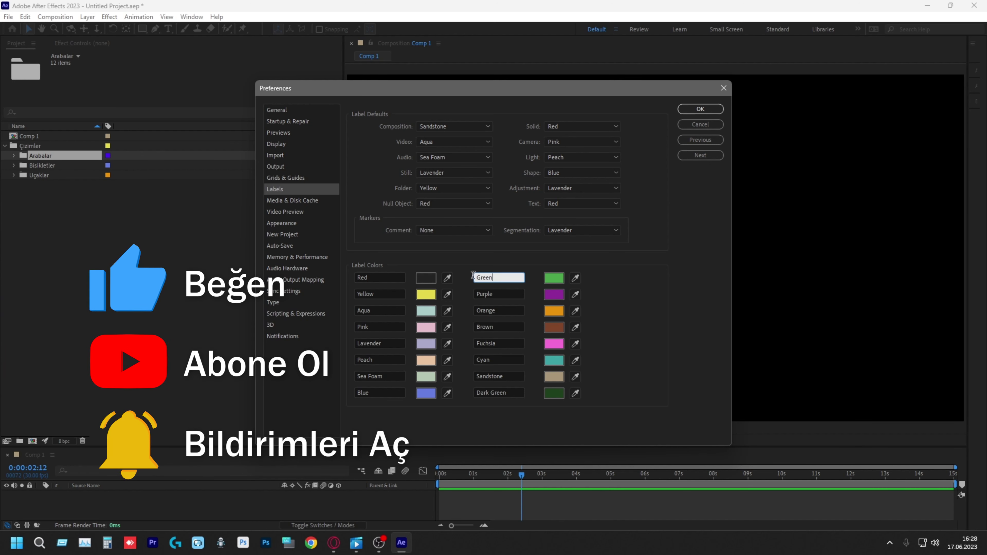
text(Yeşil)
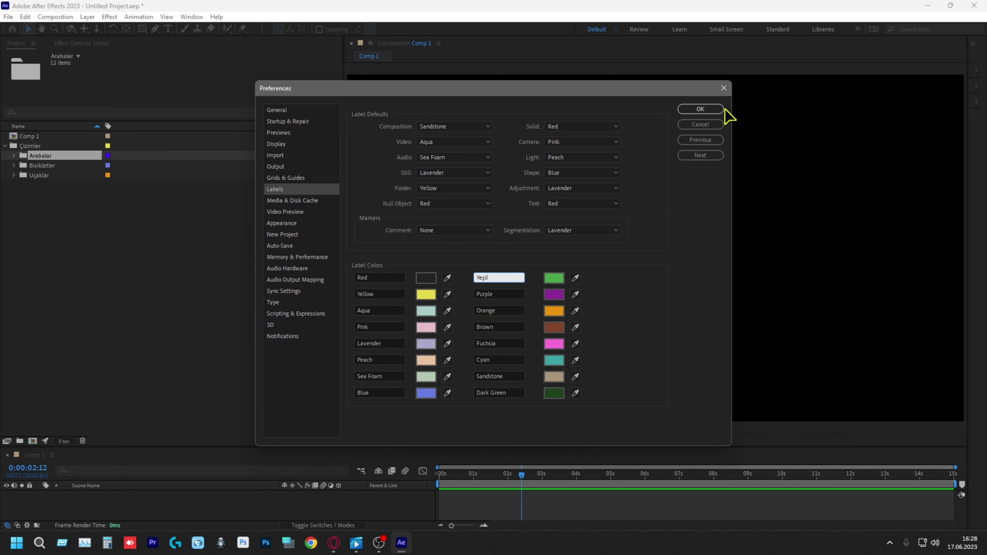
click(707, 110)
click(107, 146)
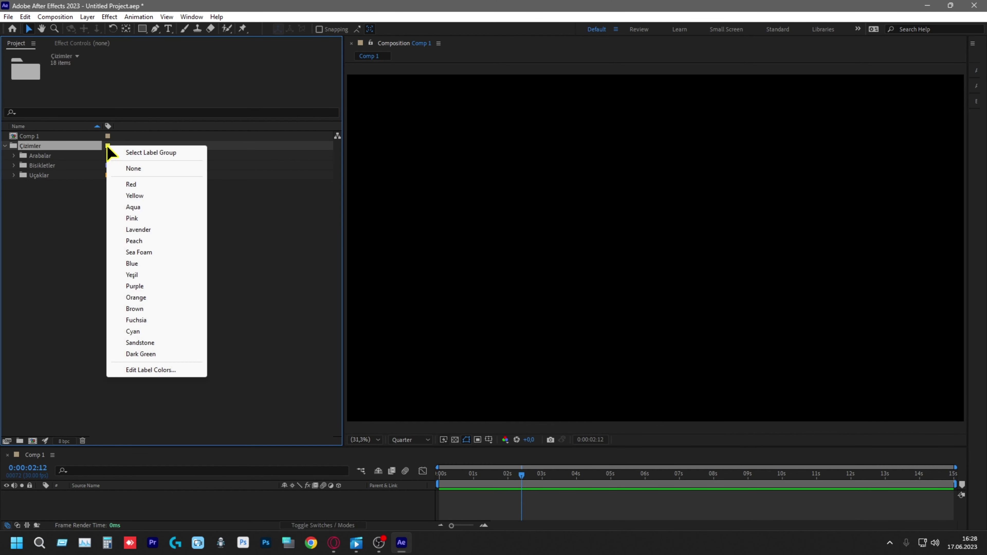
Give Çizimler the Yeşil label and recolour Yeşil to a yellow-green.
click(136, 276)
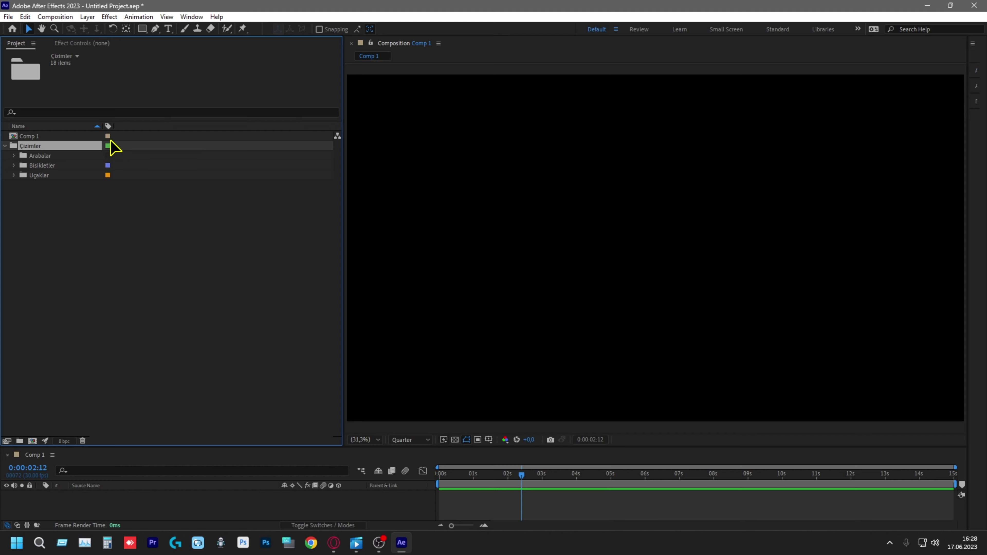
click(108, 146)
click(132, 372)
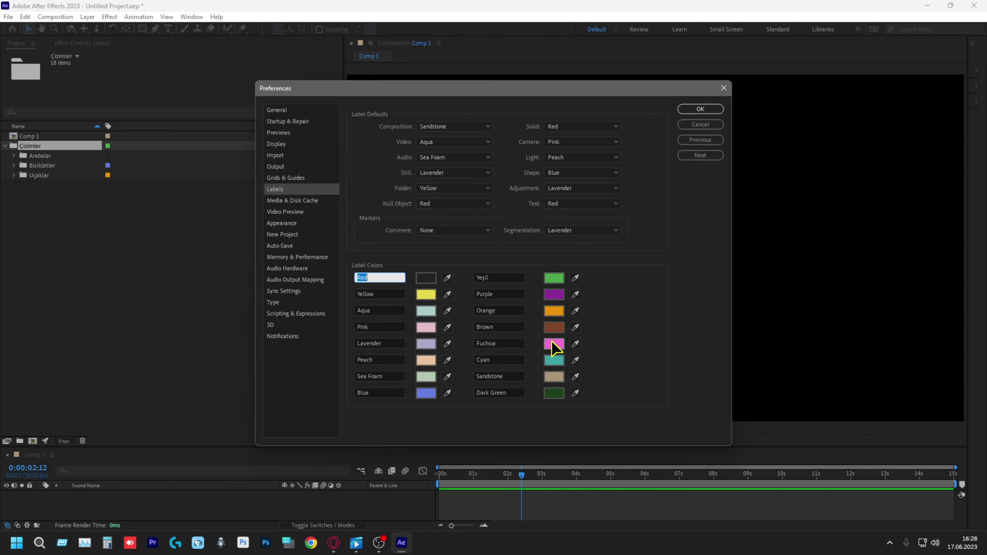
click(555, 278)
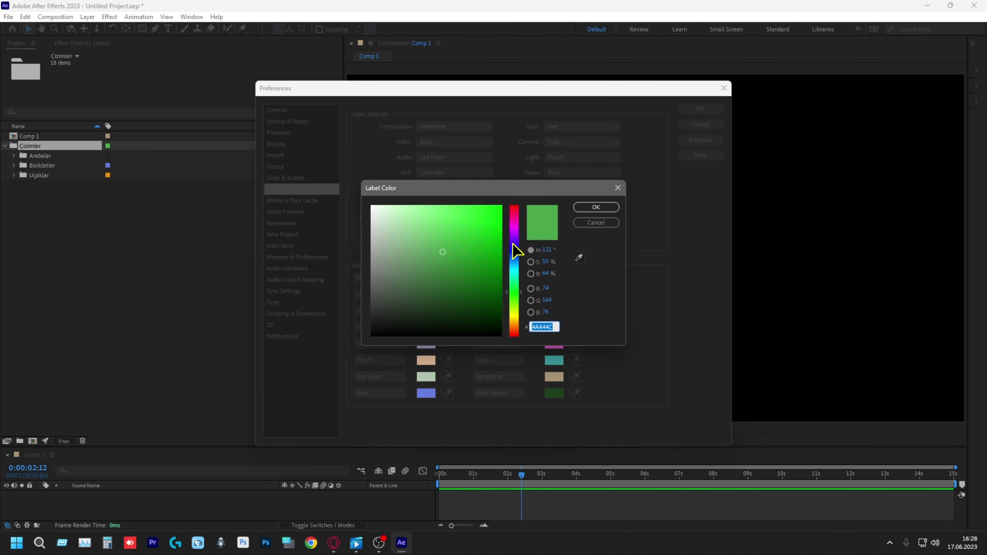
drag(512, 243, 514, 309)
click(595, 207)
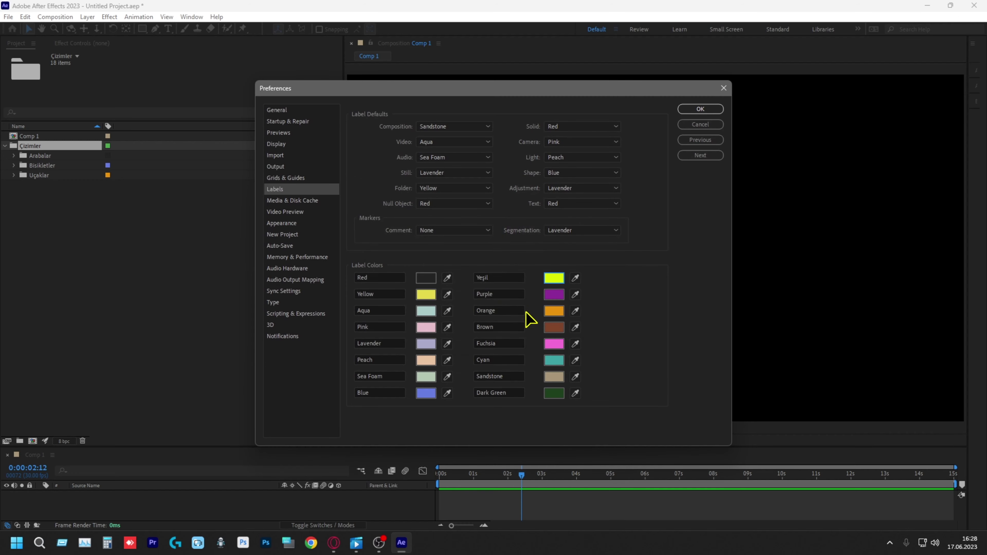
click(701, 109)
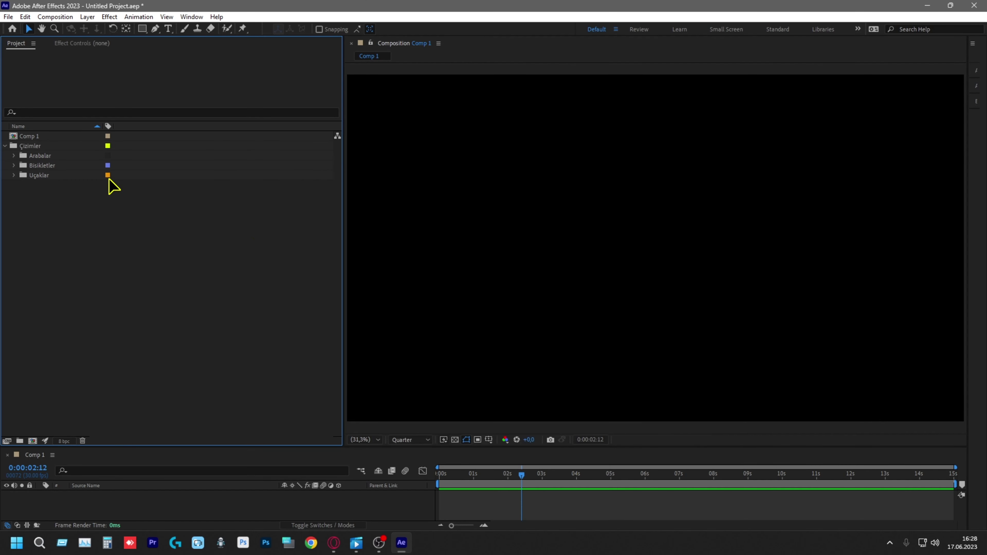
Give the Uçaklar folder the Yeşil label and check its contents.
click(107, 175)
click(142, 307)
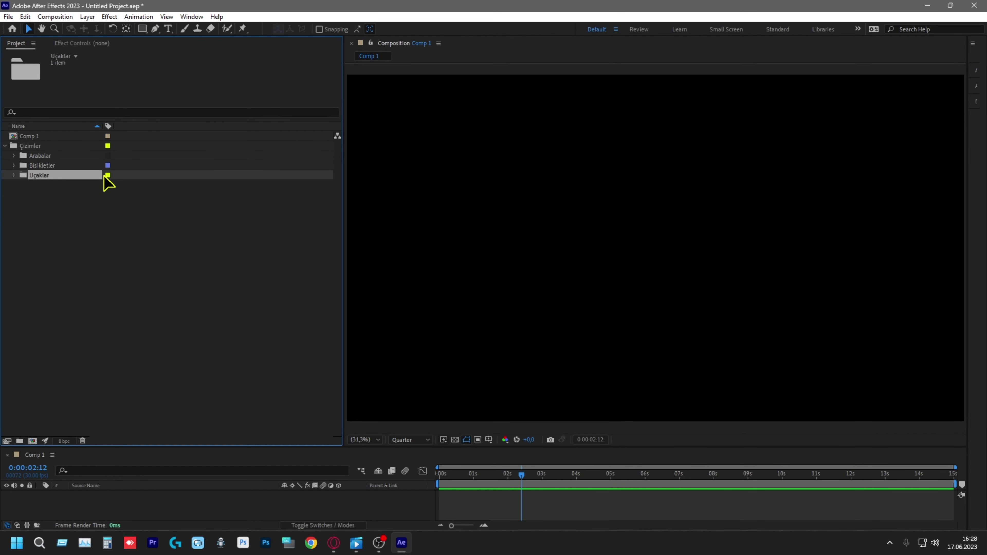
click(110, 184)
click(14, 175)
click(14, 175)
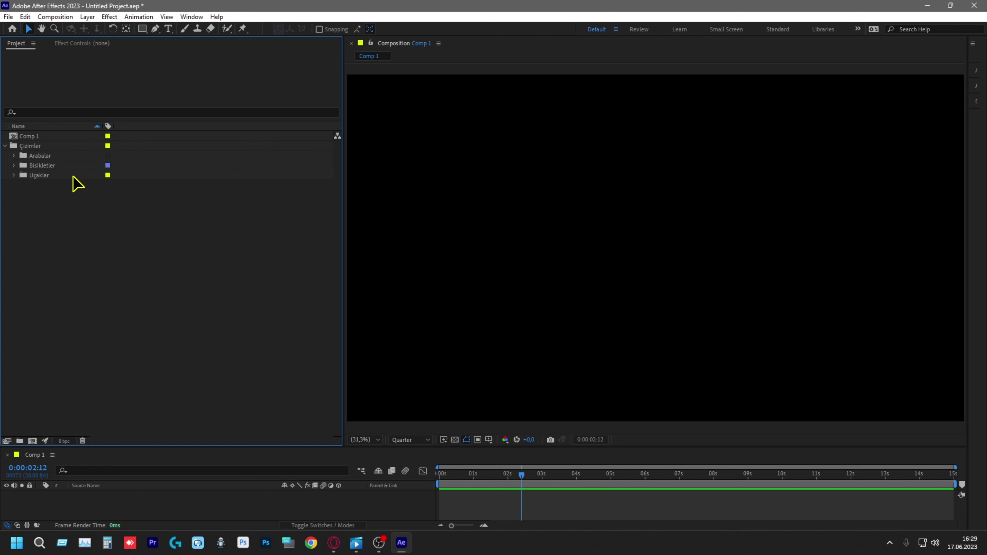
right_click(45, 176)
click(74, 341)
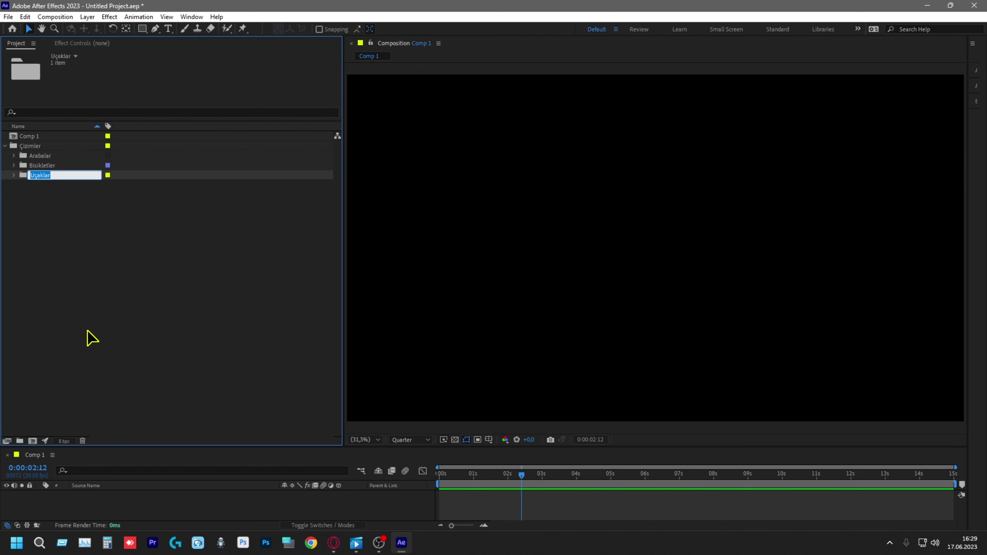
click(64, 202)
click(45, 177)
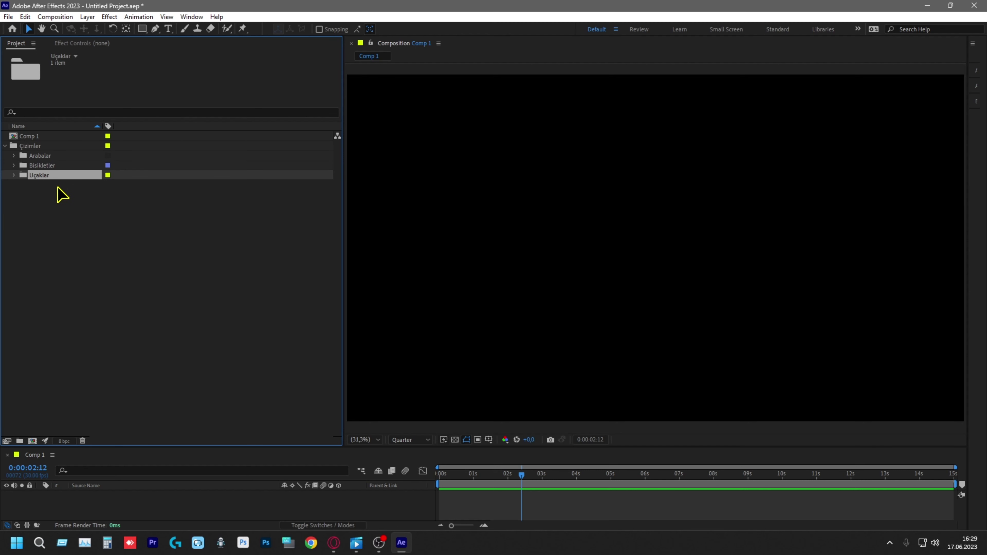
key(Return)
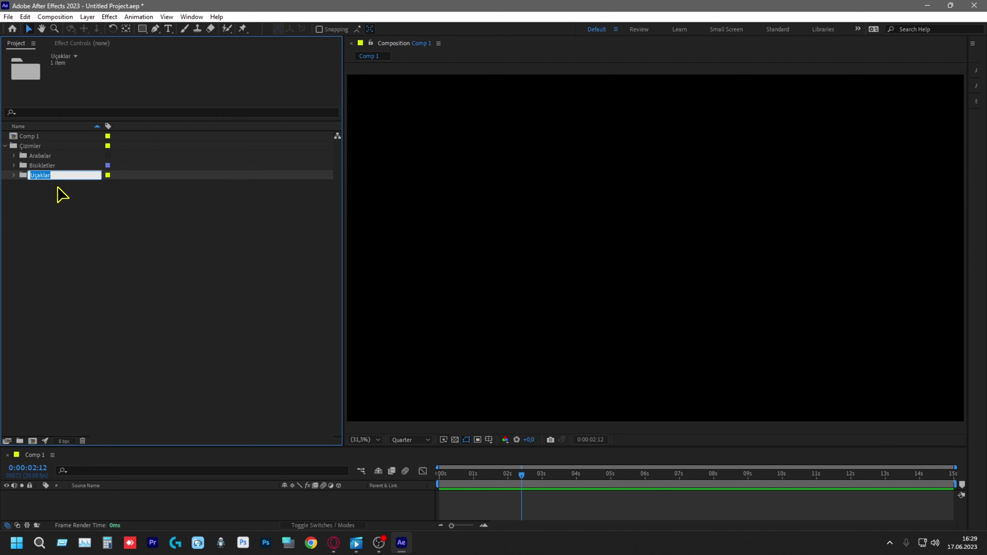
click(148, 296)
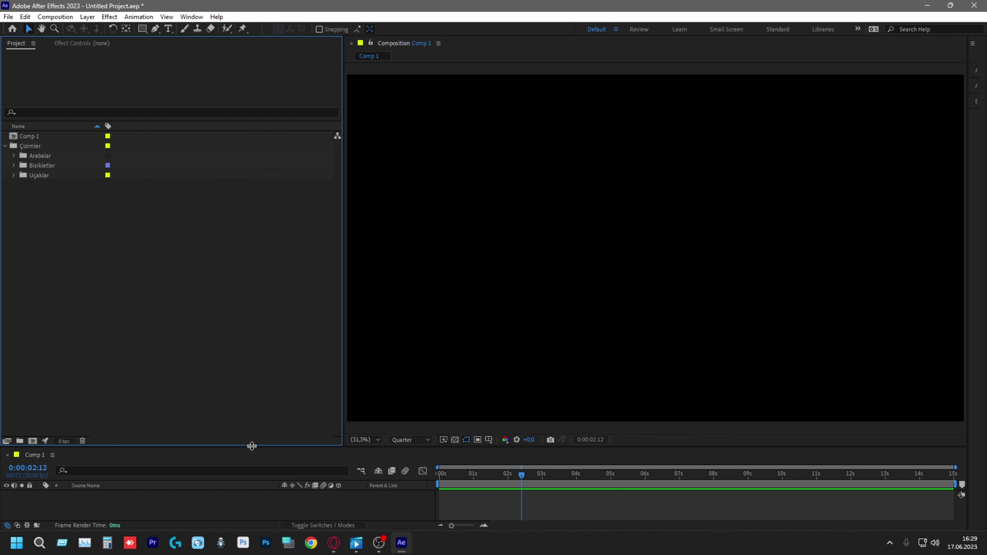
Drag the Uçaklar folder into Comp 1's timeline, making Antique Car Drawing.png its only layer.
drag(251, 446, 243, 302)
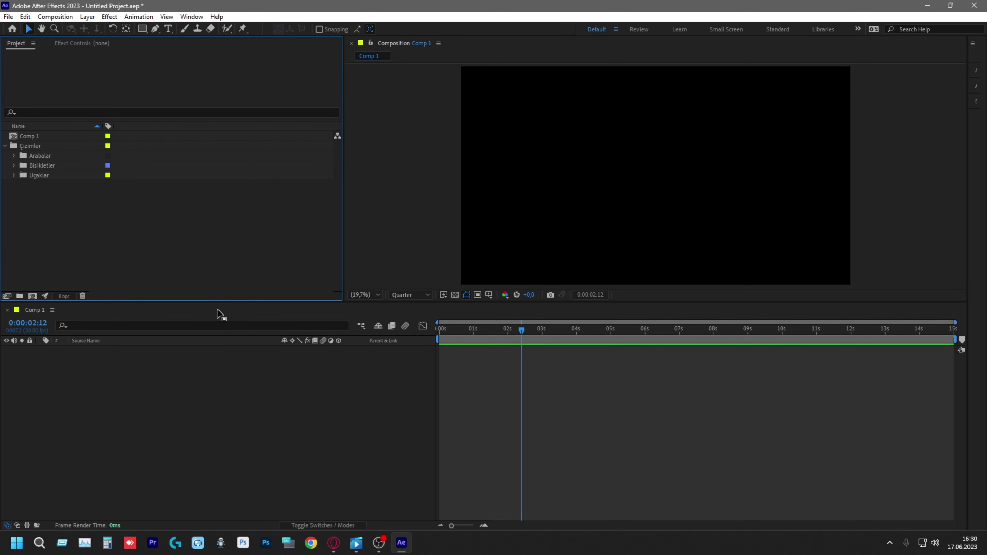
drag(216, 301, 210, 373)
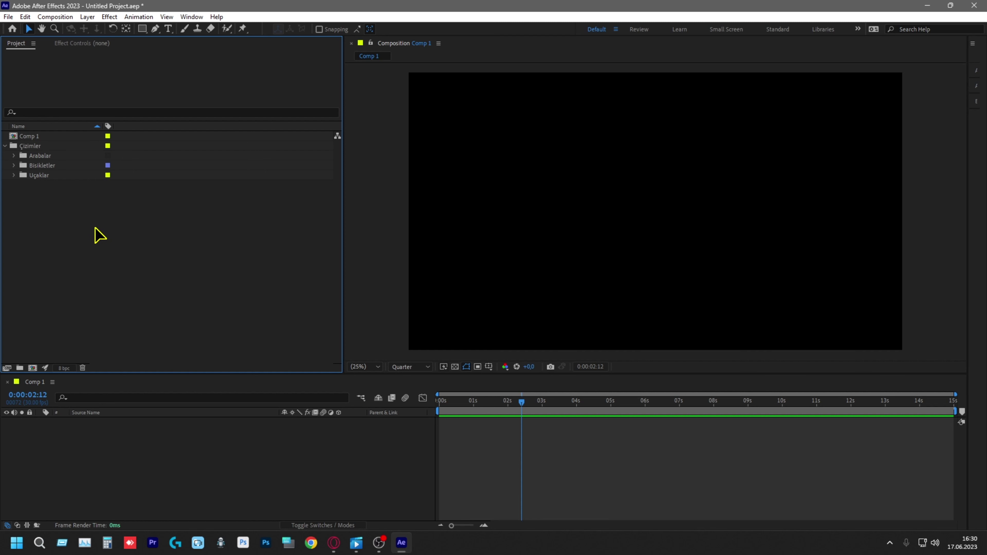
drag(39, 175, 142, 472)
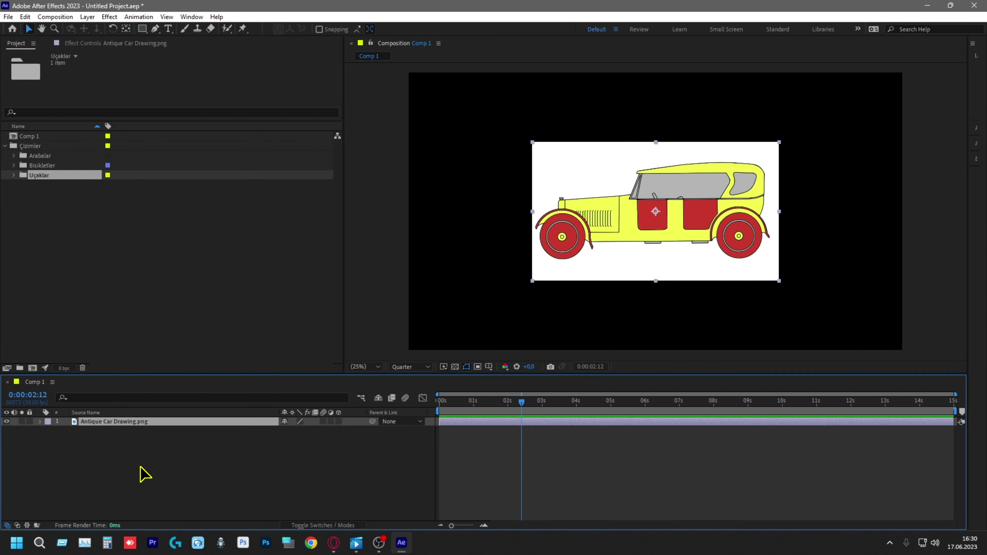